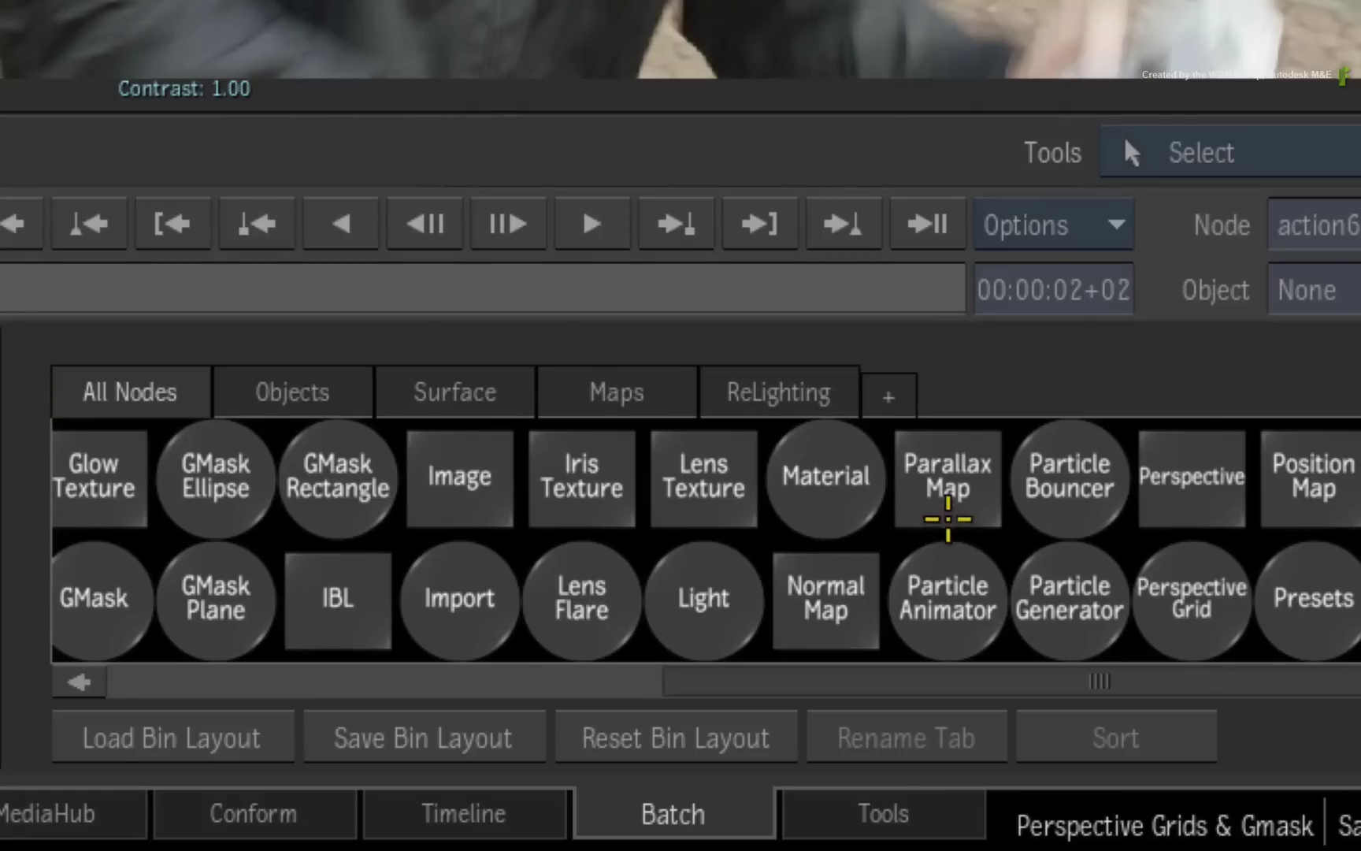
- Add a Perspective Grid to the Action schematic, open its settings, and isolate it with F8
drag(1228, 602, 210, 234)
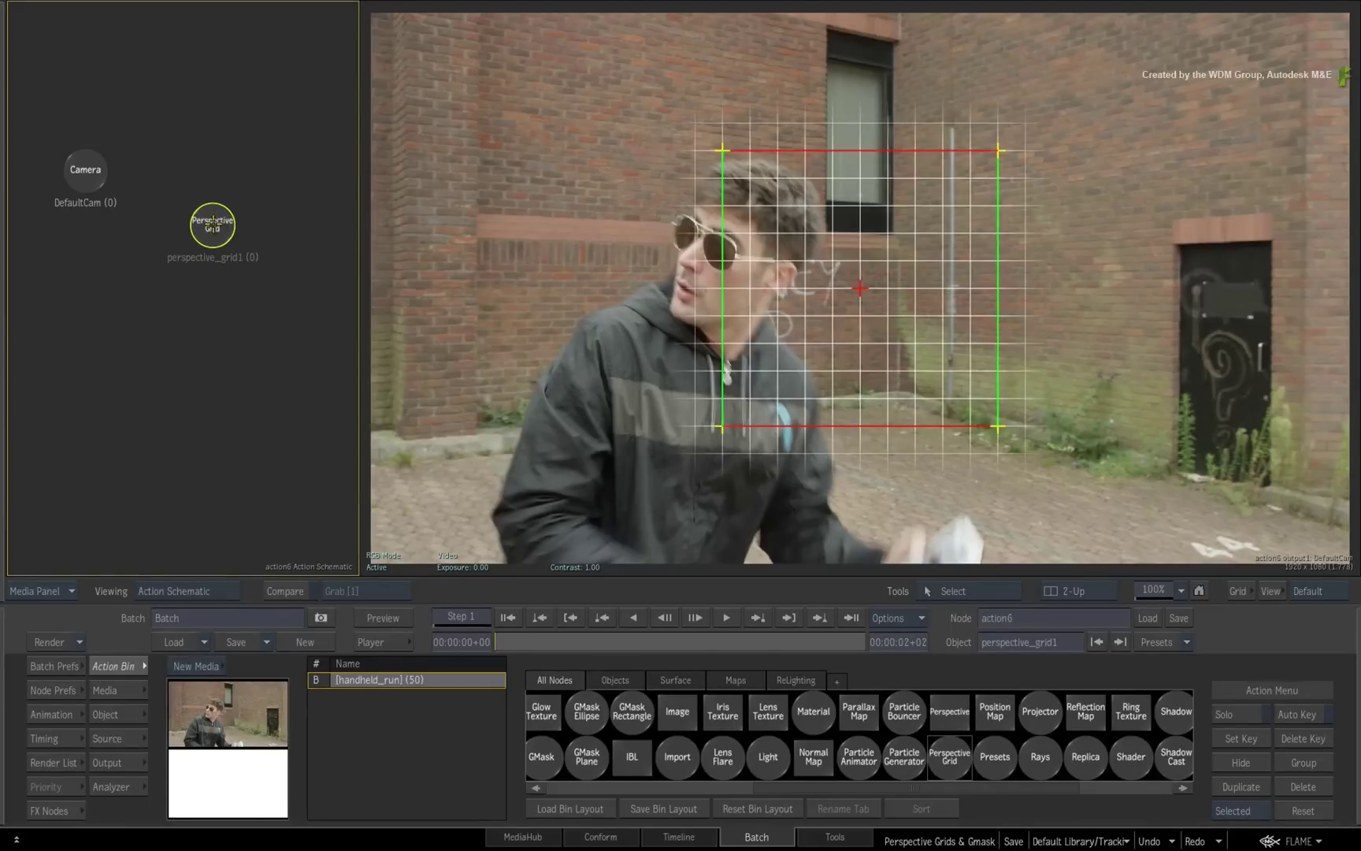
double_click(210, 225)
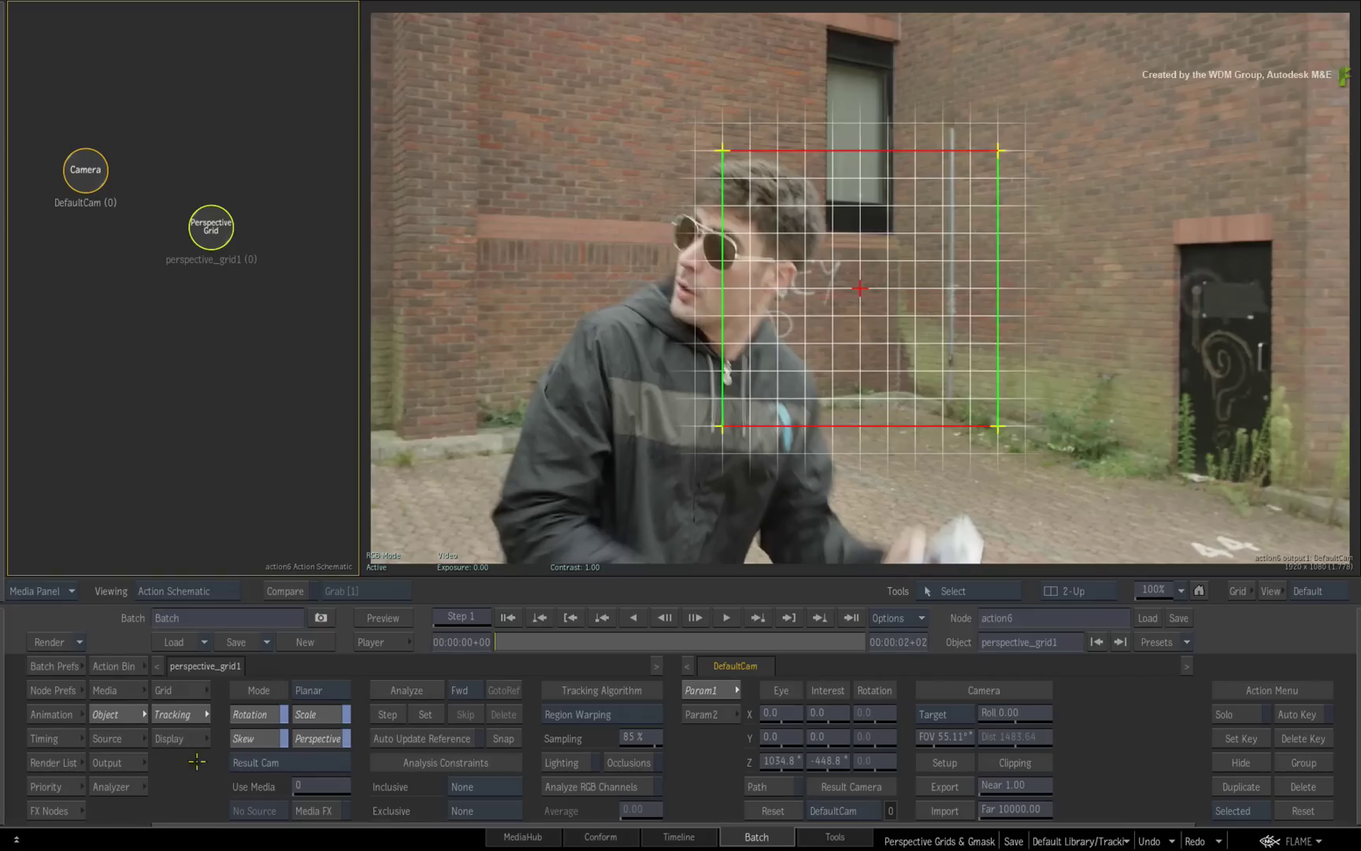
key(F8)
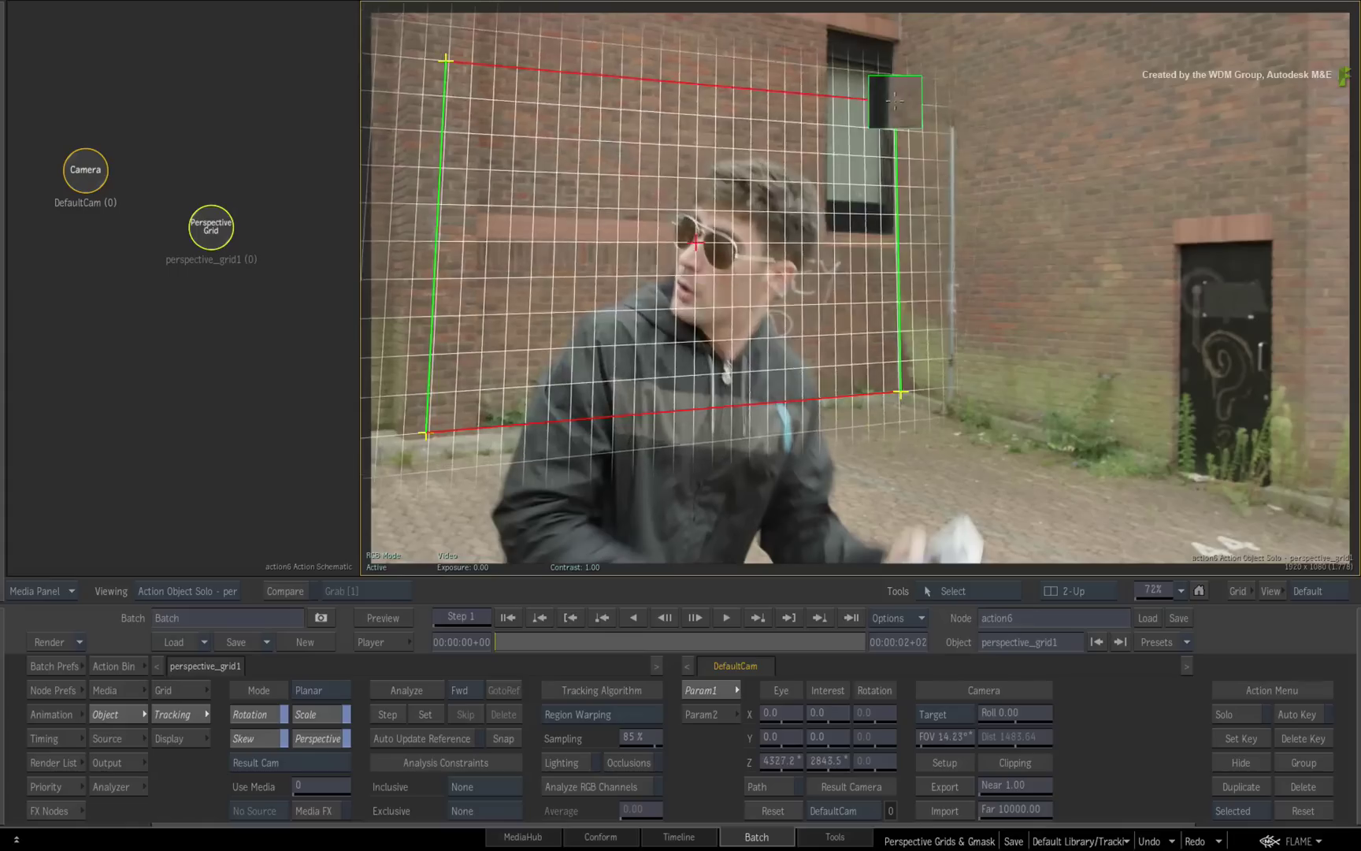
- Pull the grid's top-right corner onto the wall, enable Lighting and Occlusions, and Snap a reference
drag(895, 100, 897, 107)
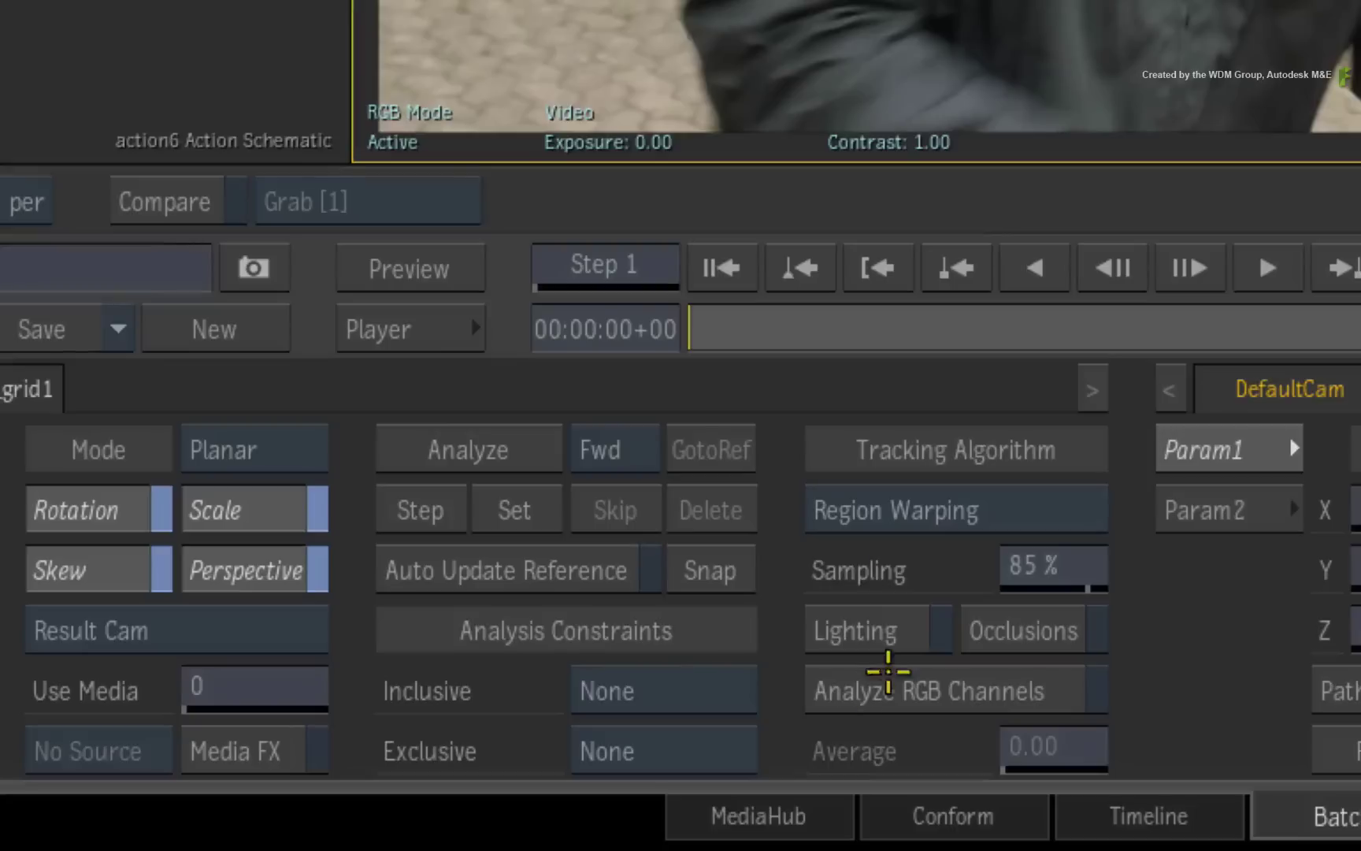
click(574, 762)
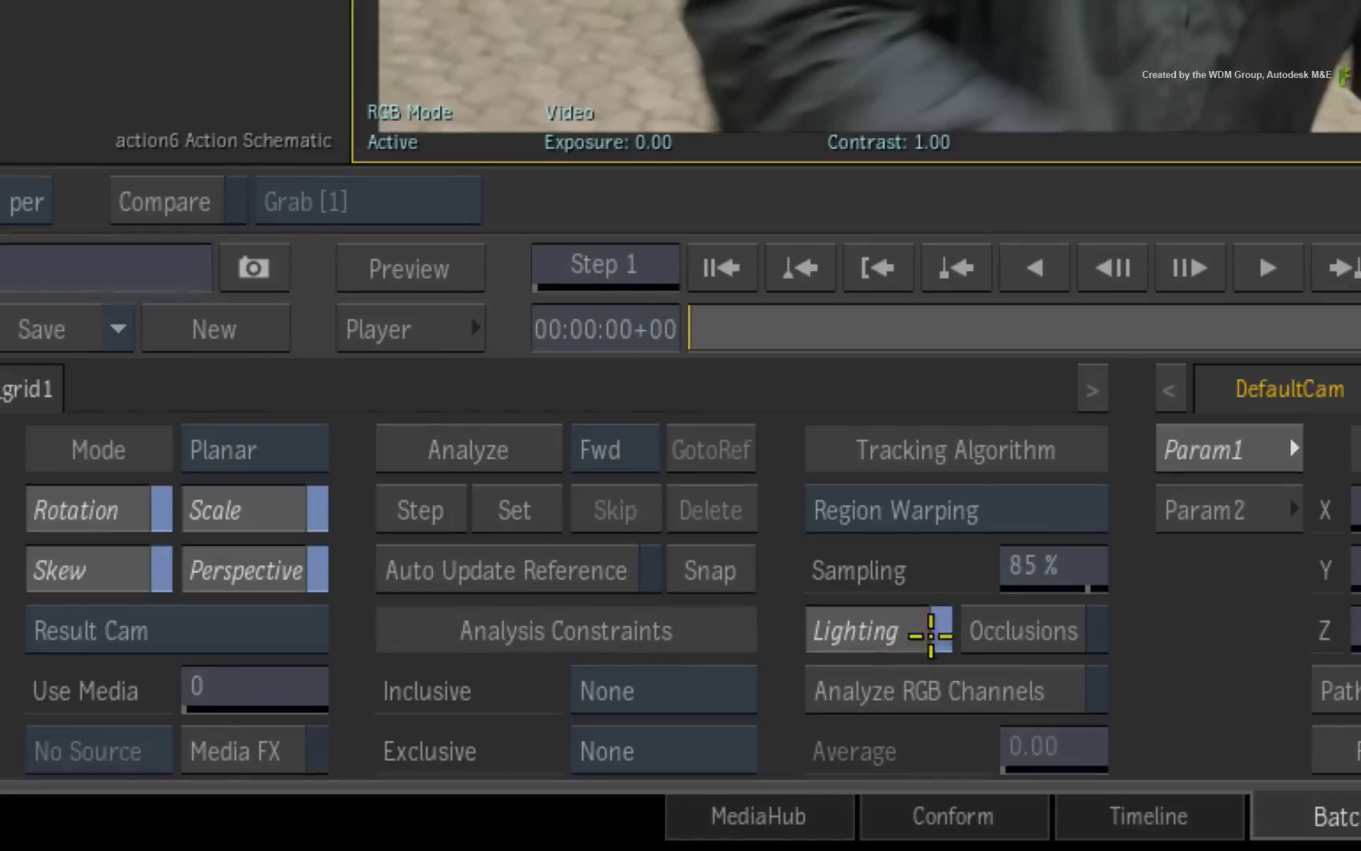
click(1023, 630)
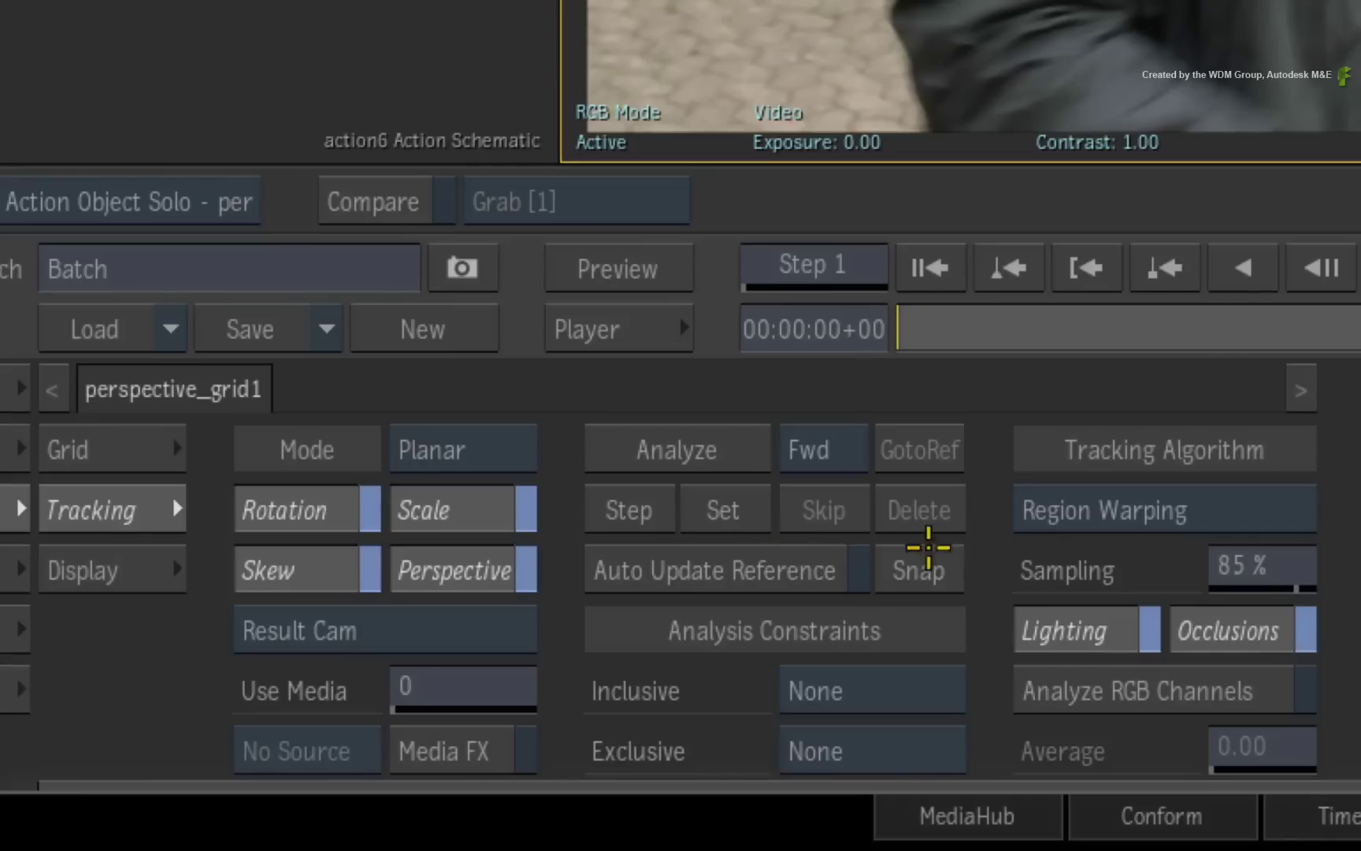
click(502, 737)
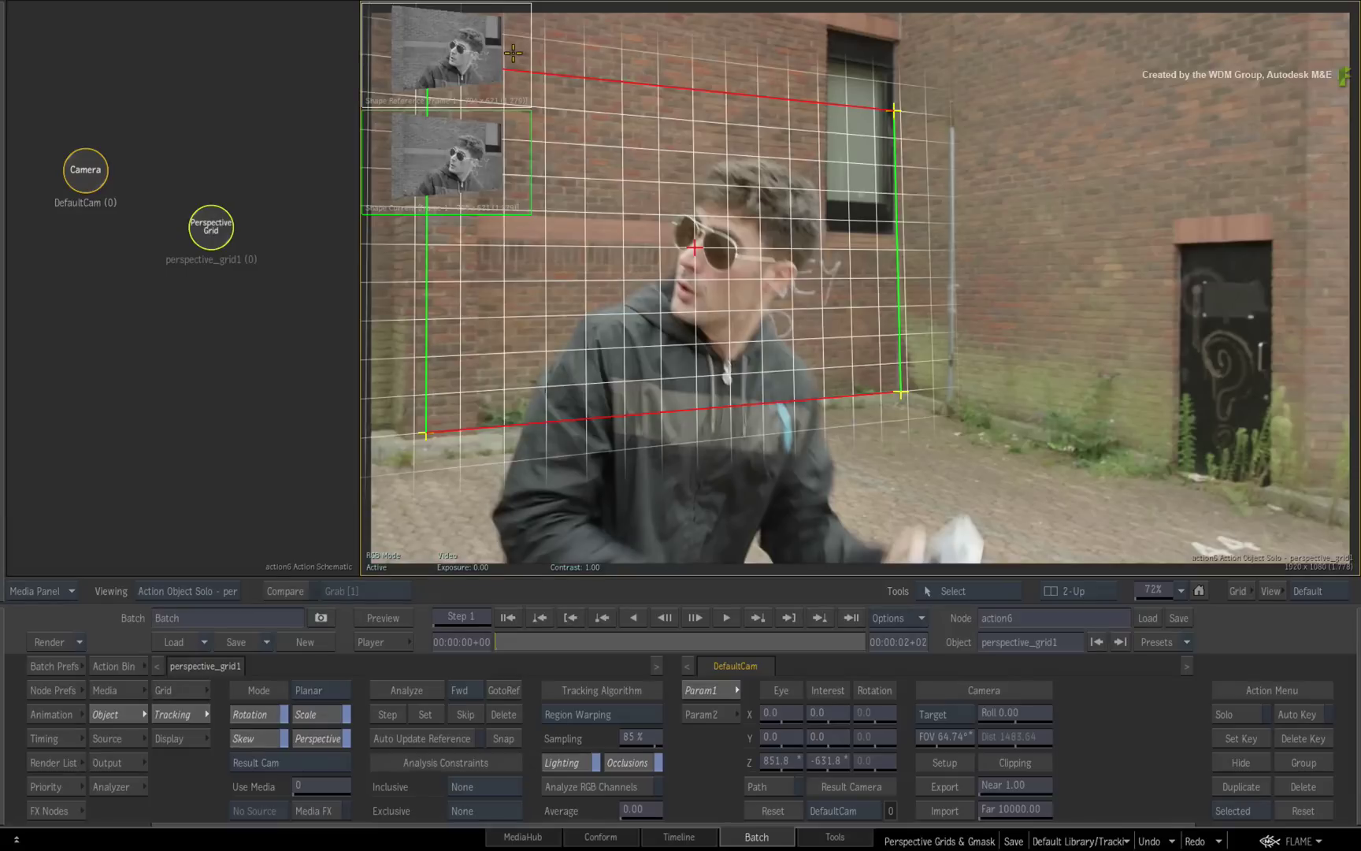
- Analyze the grid track for a few frames, then return to the reference frame with GotoRef
click(405, 690)
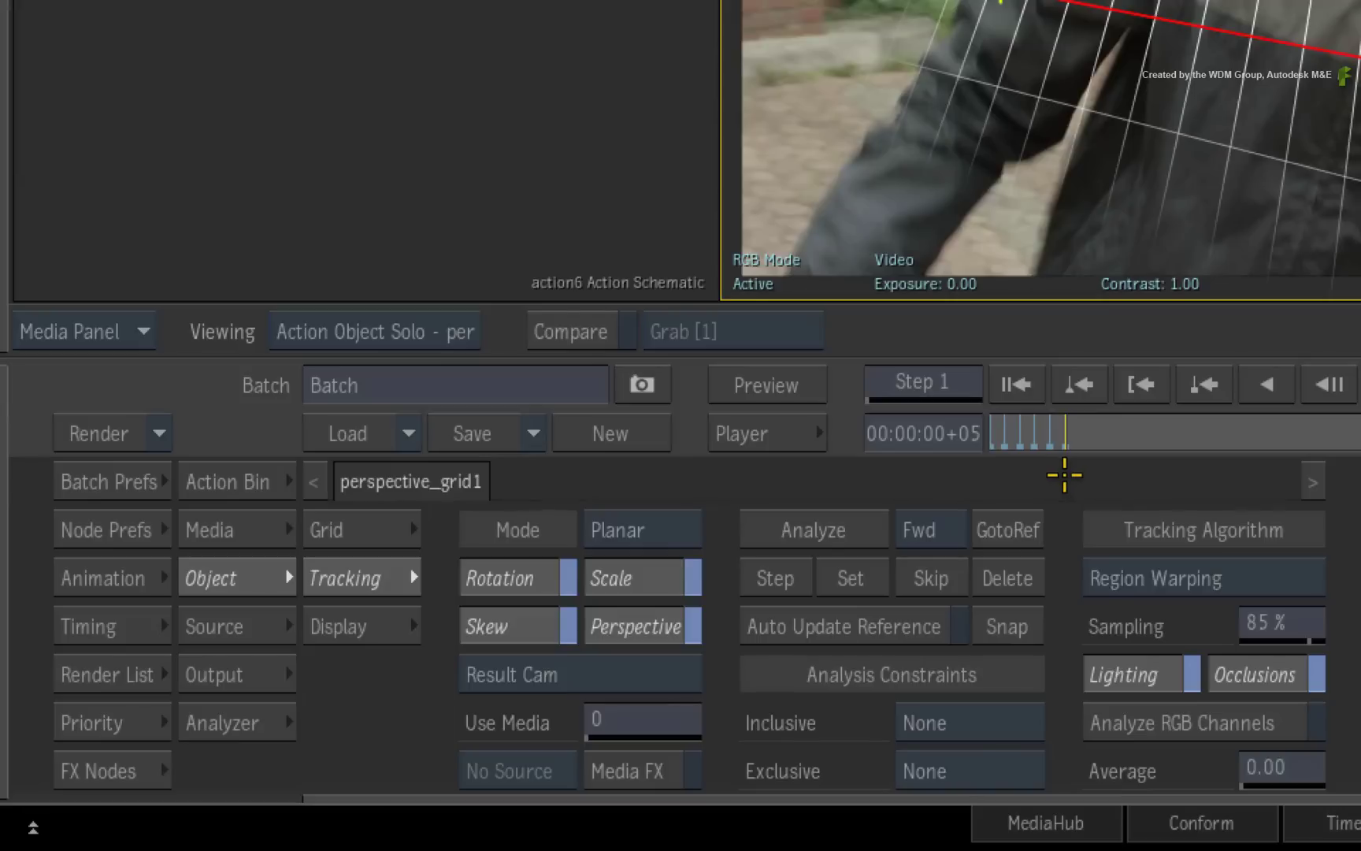
click(1002, 530)
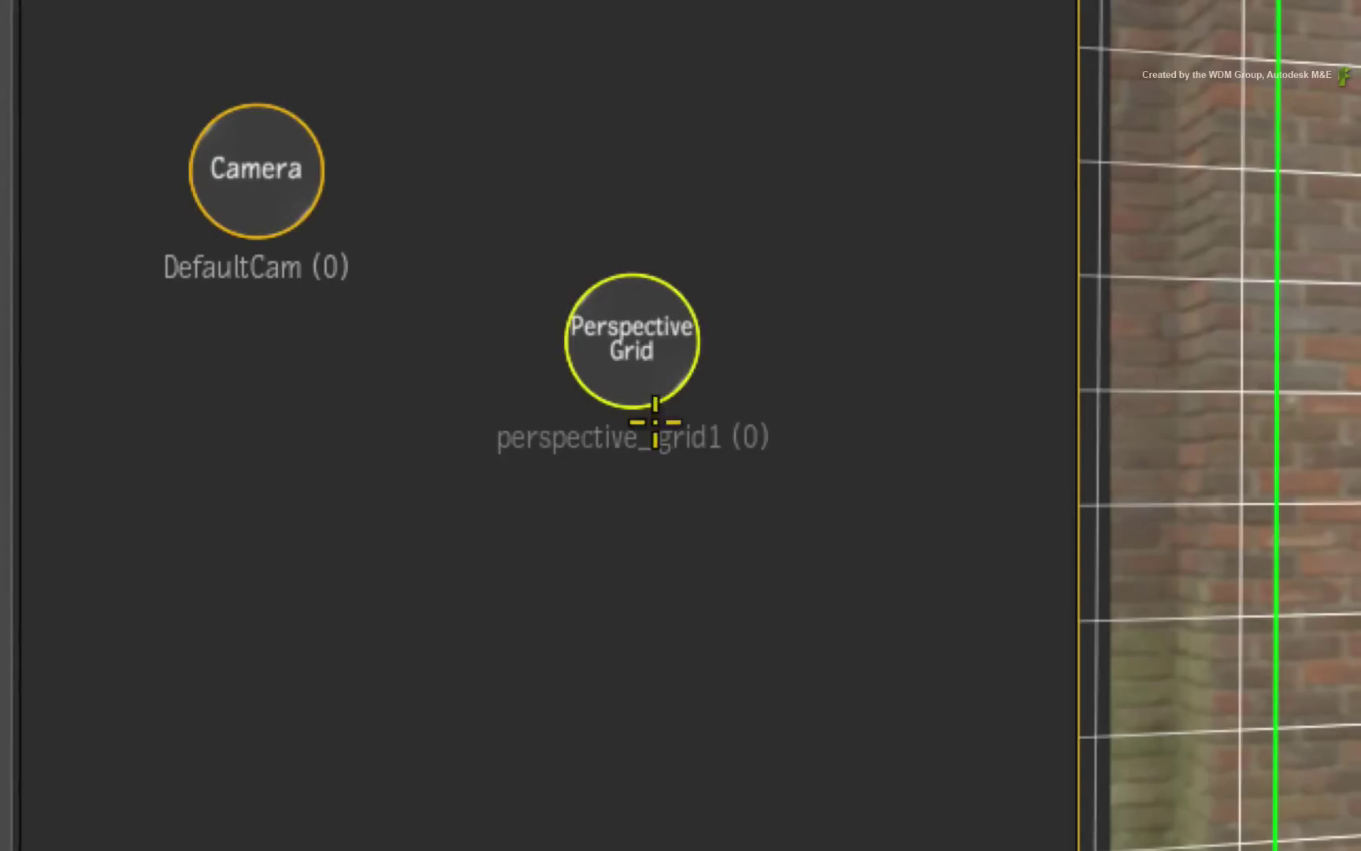
- Place a GMask from the Action Bin under the Perspective Grid node and isolate it with F8
drag(652, 375, 659, 362)
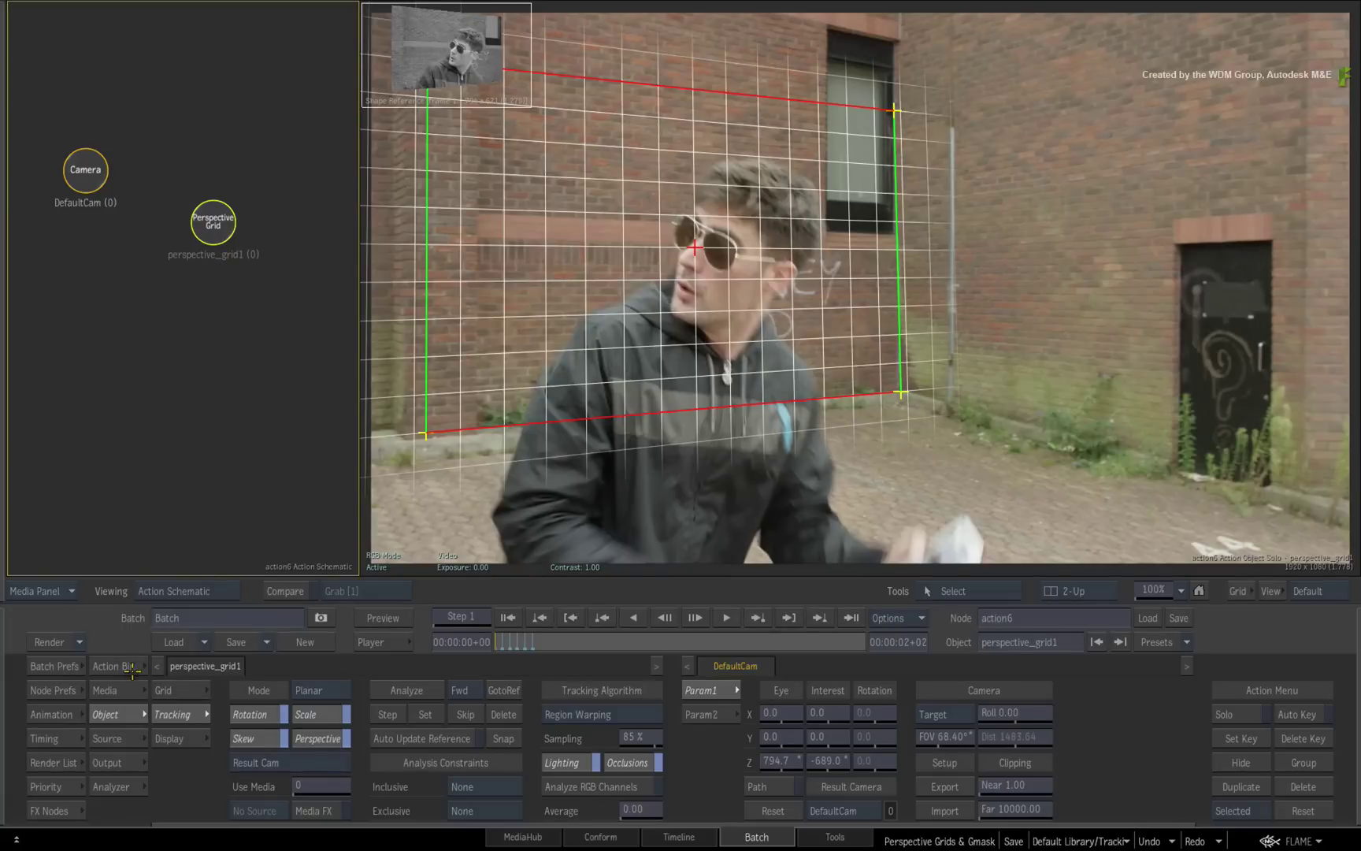
click(125, 666)
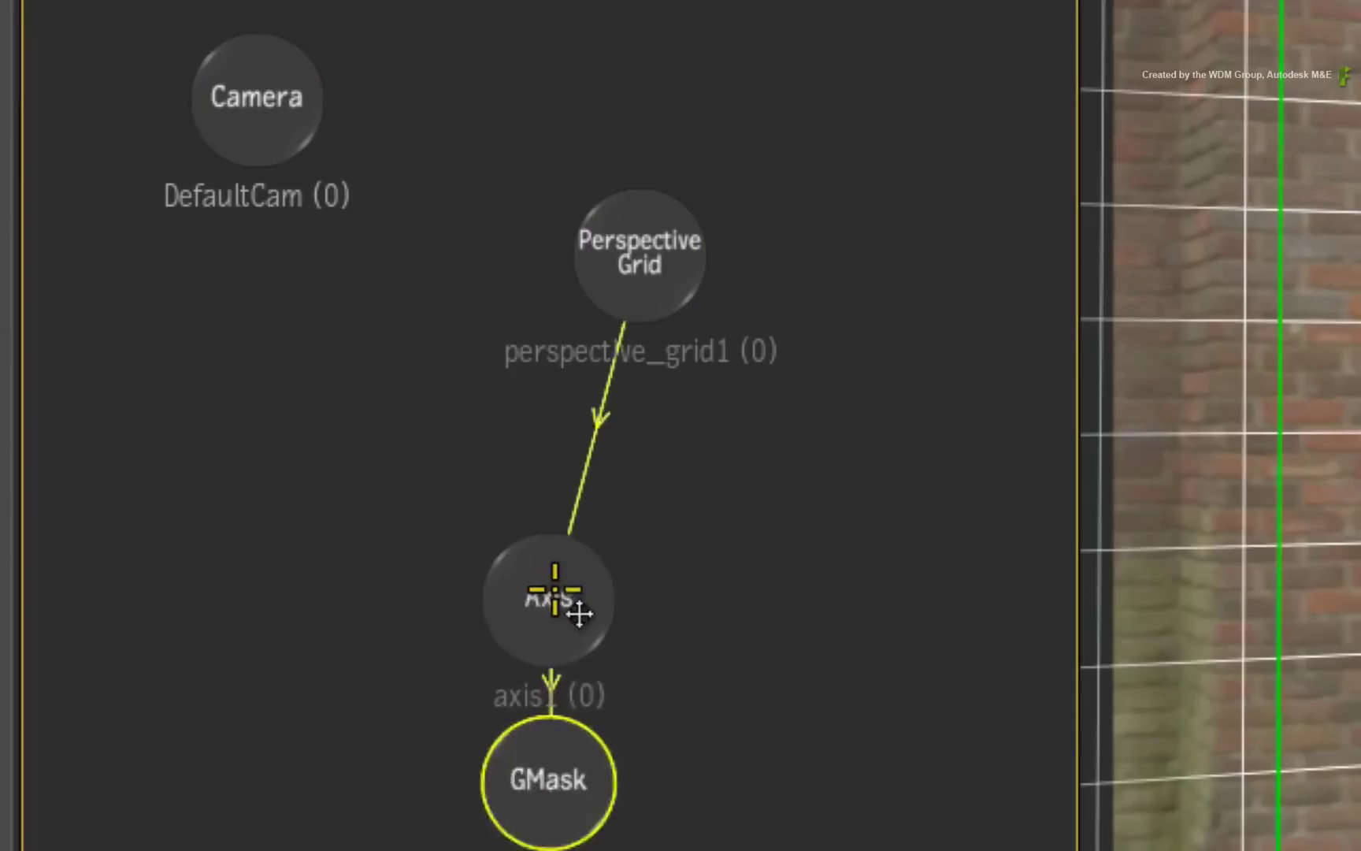
drag(555, 590, 472, 460)
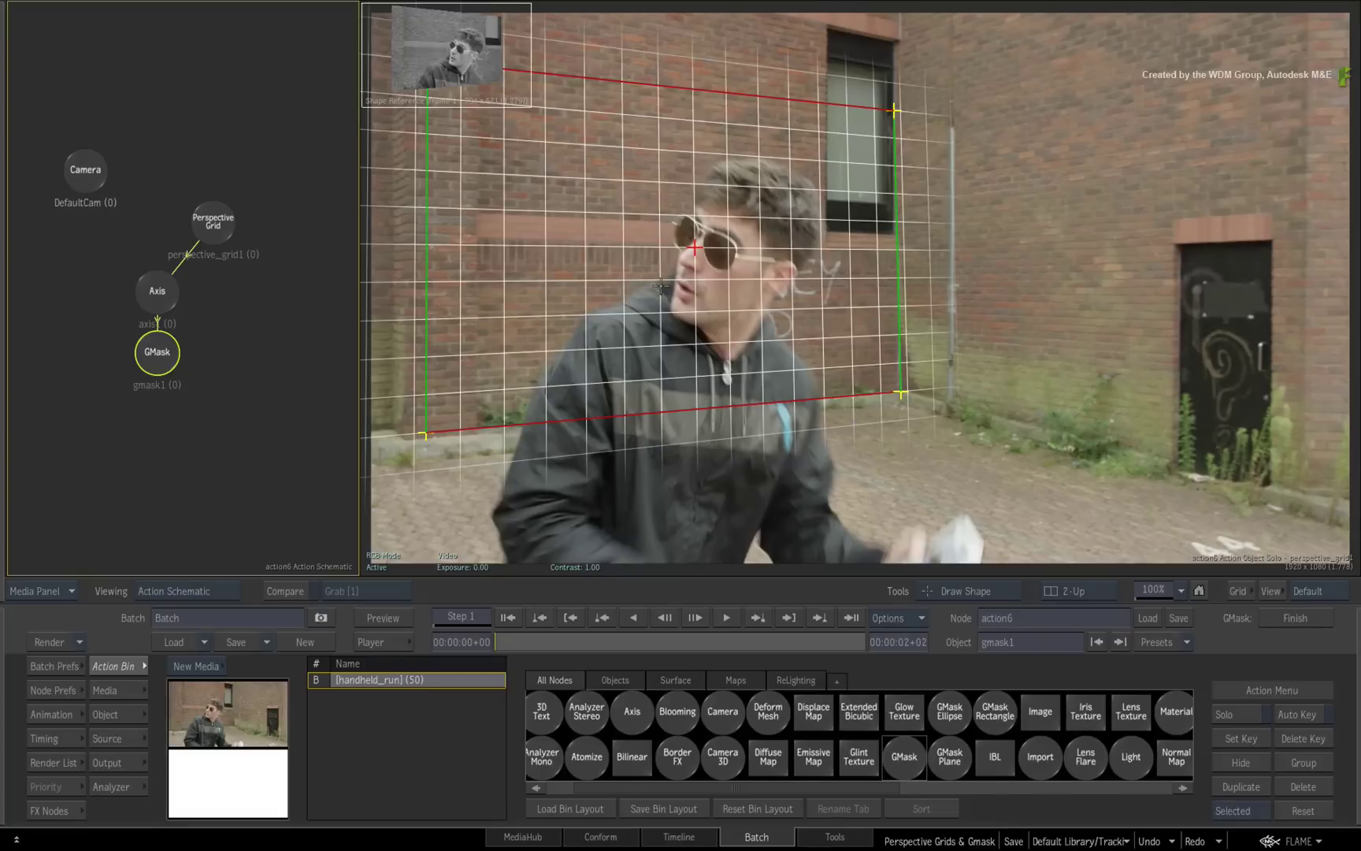
key(F8)
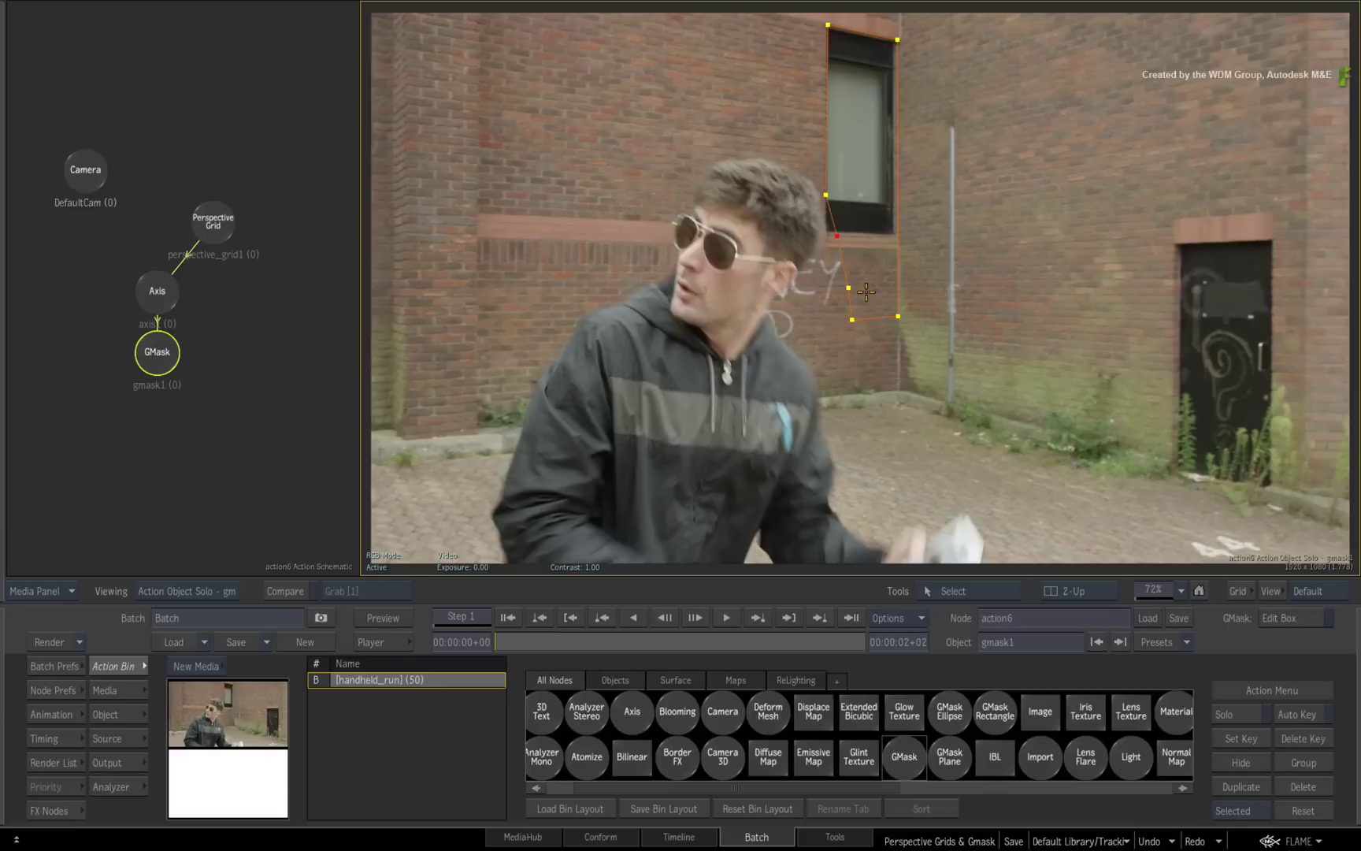
- Add a second GMask under the Perspective Grid and begin its outline over the upper-left wall
click(898, 316)
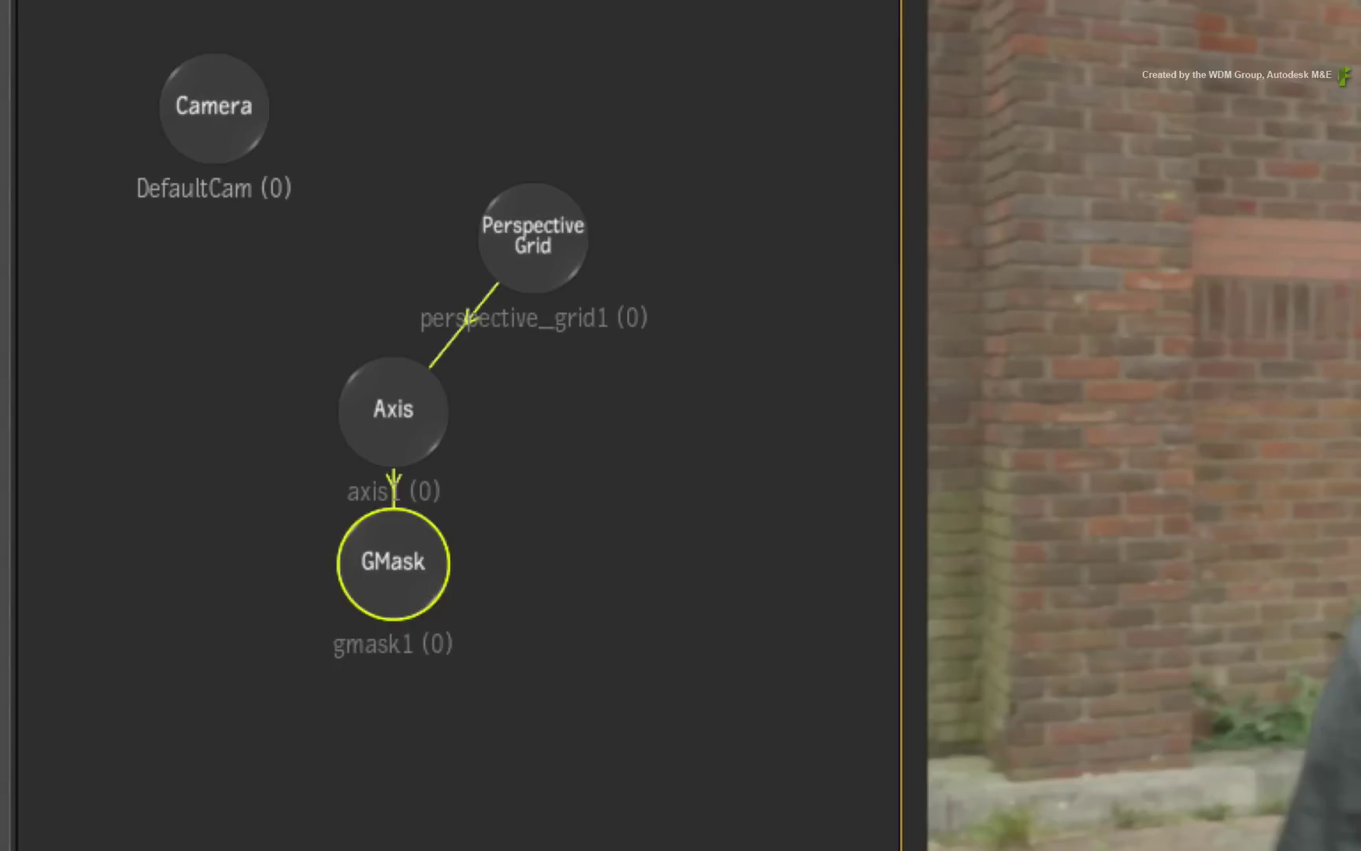
click(532, 212)
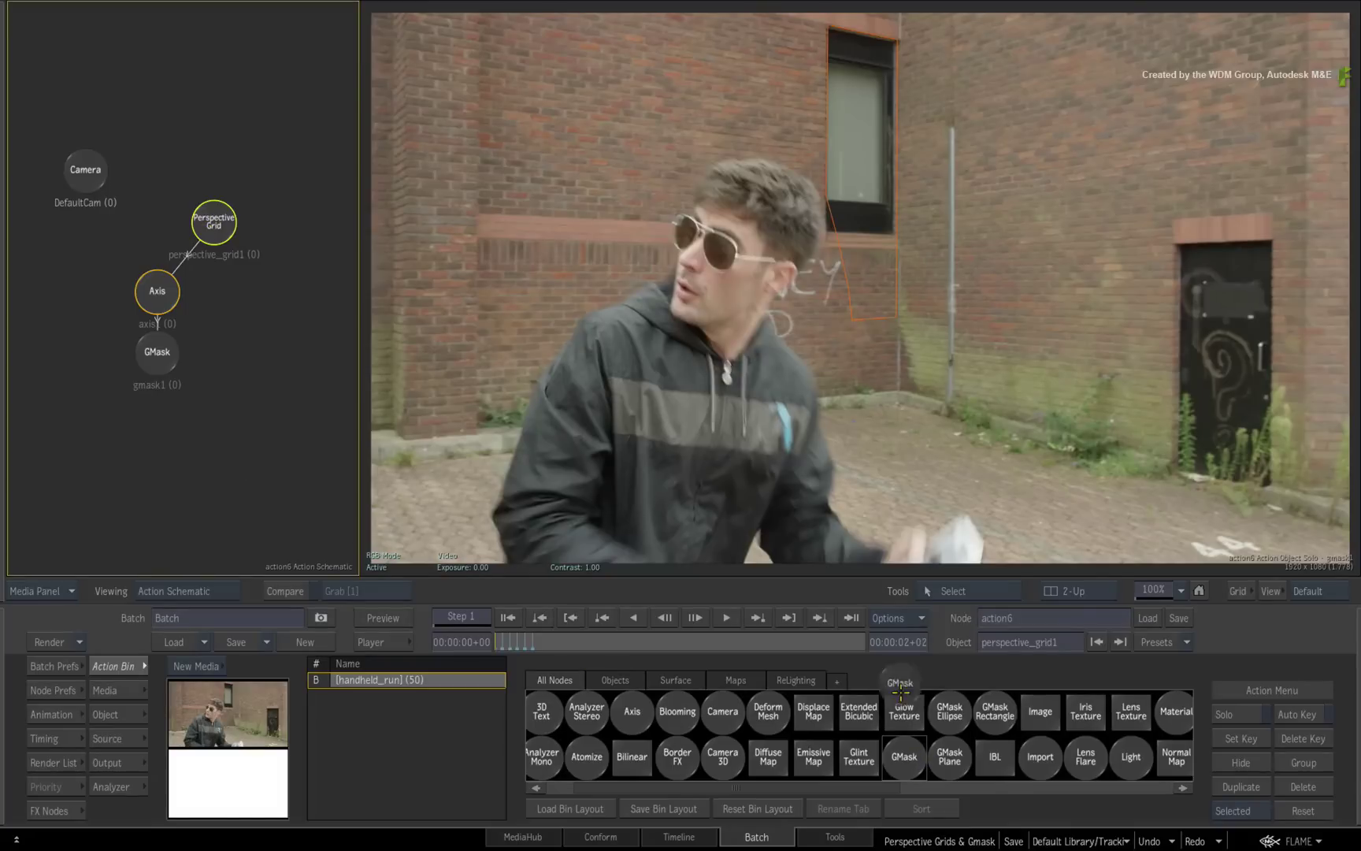
mouse_move(903, 756)
mouse_down()
mouse_move(244, 284)
mouse_move(256, 287)
mouse_up()
click(257, 350)
key(F8)
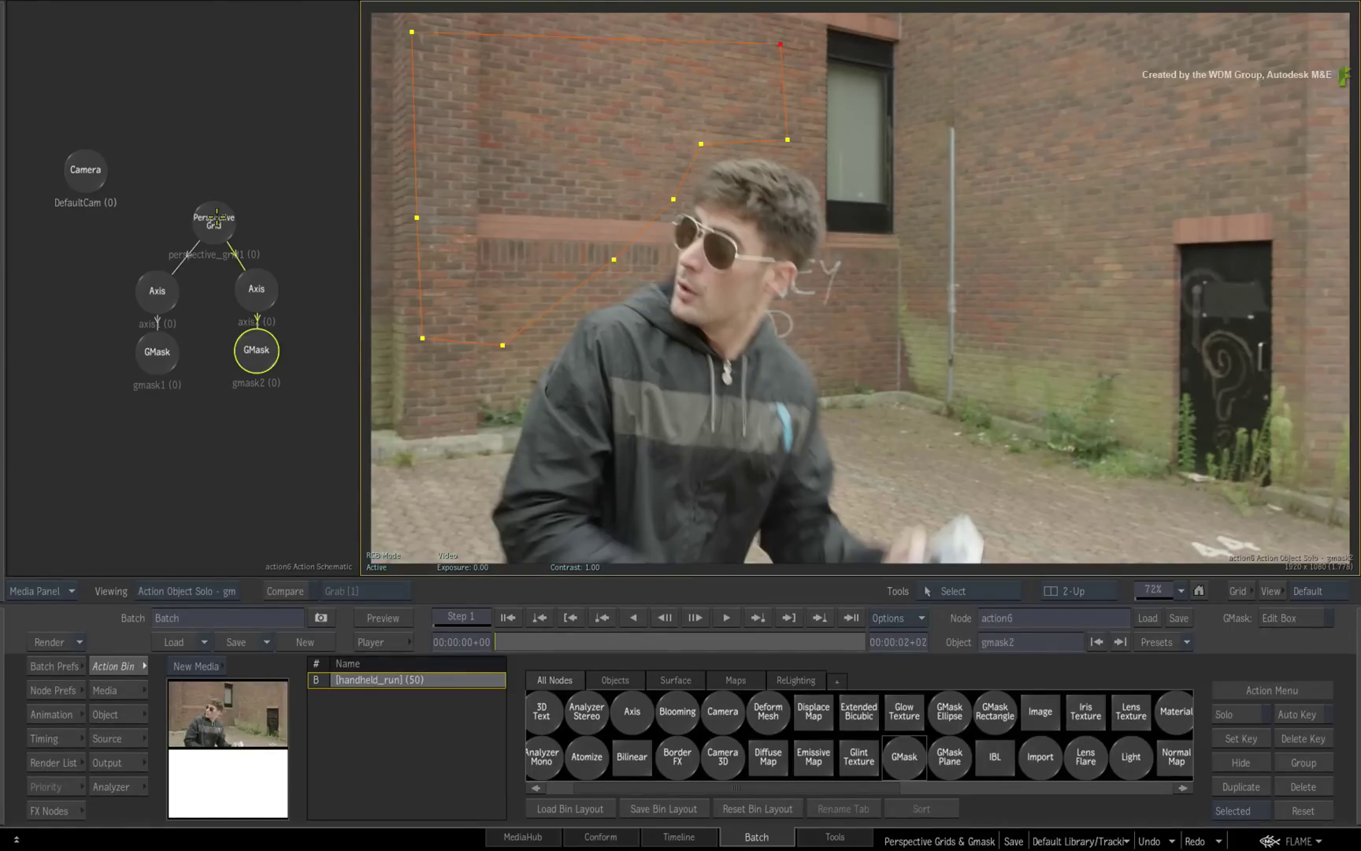
- Reselect the Perspective Grid, isolate it in a full-screen viewer, and Set frame 1 as reference
click(214, 218)
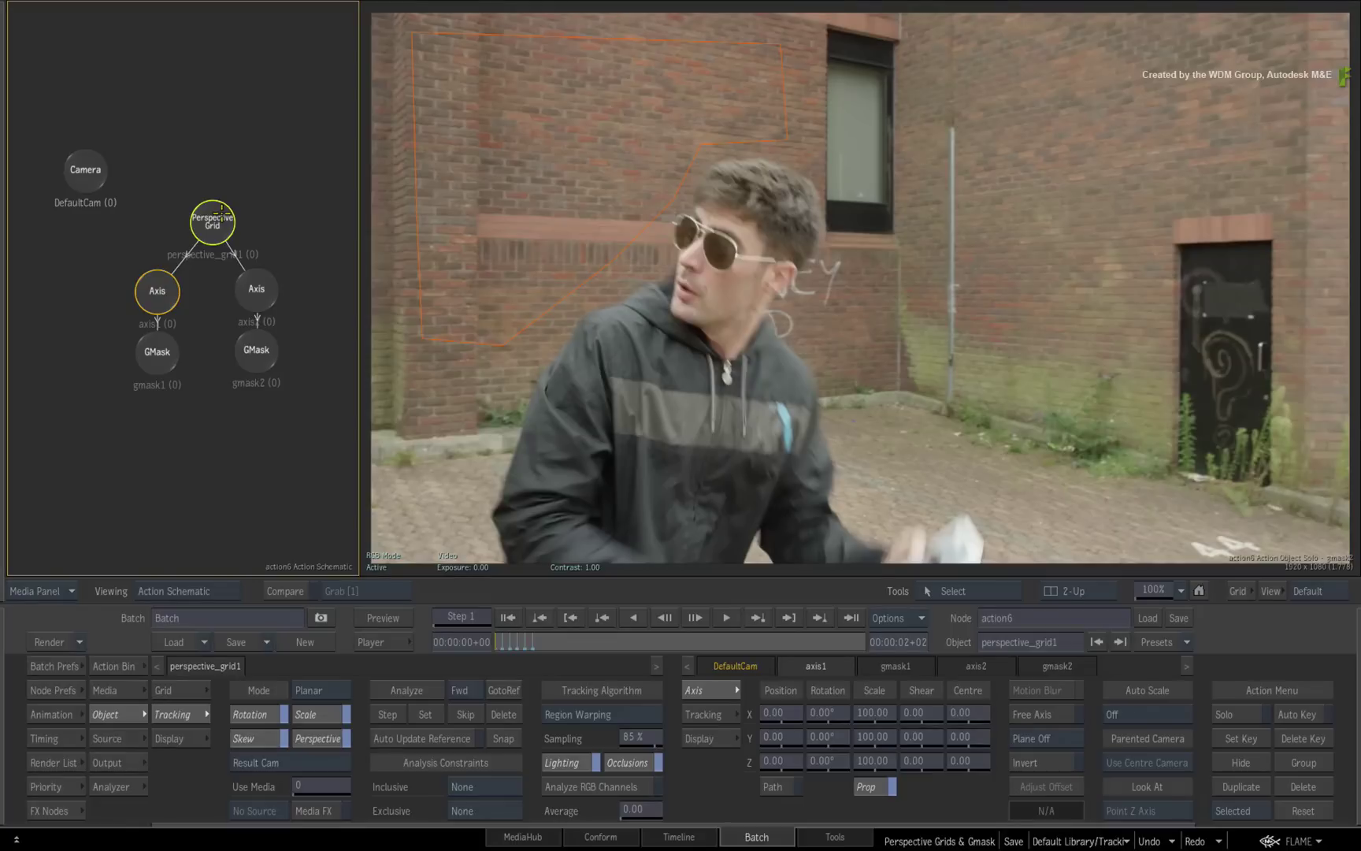
key(F8)
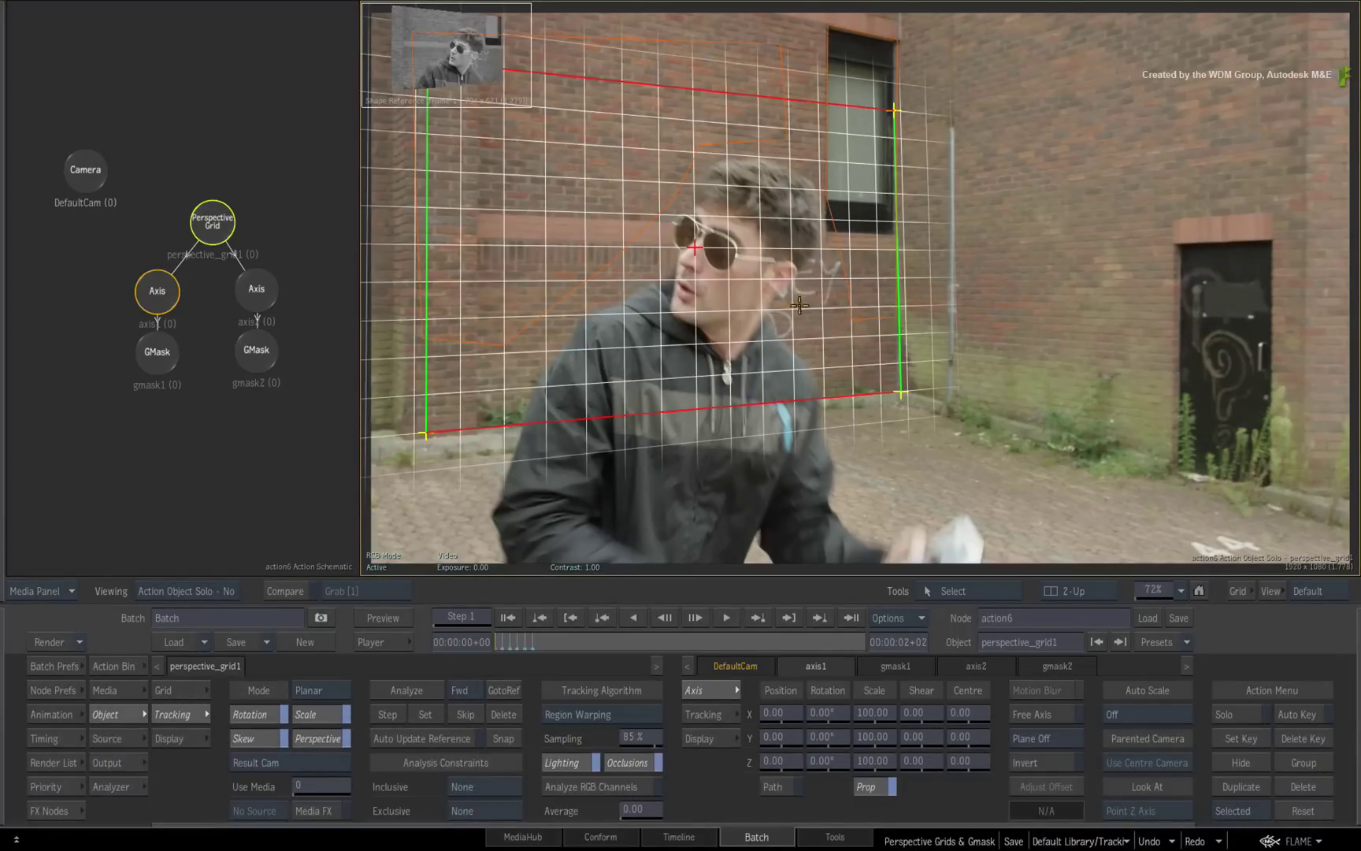
key(F12)
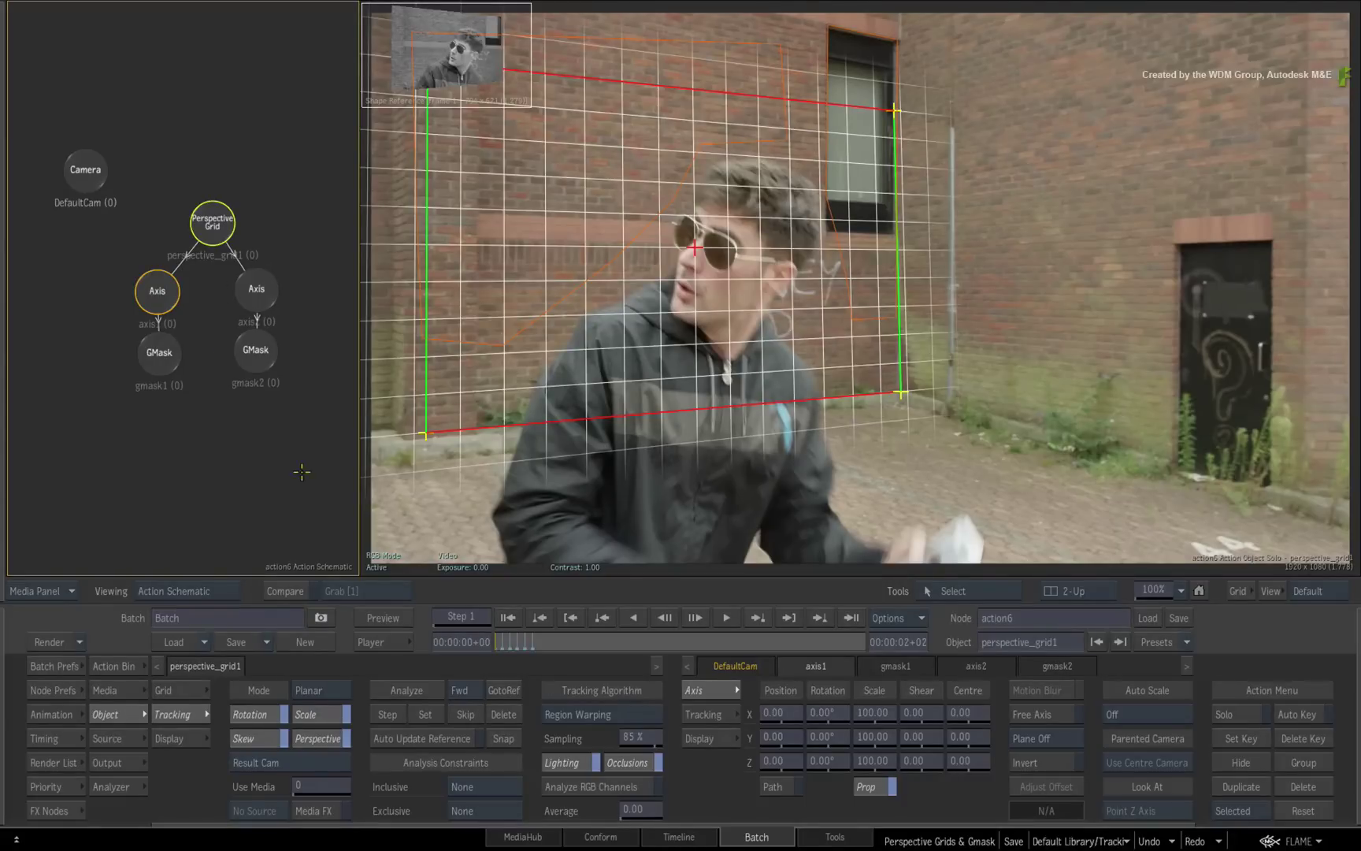
click(508, 739)
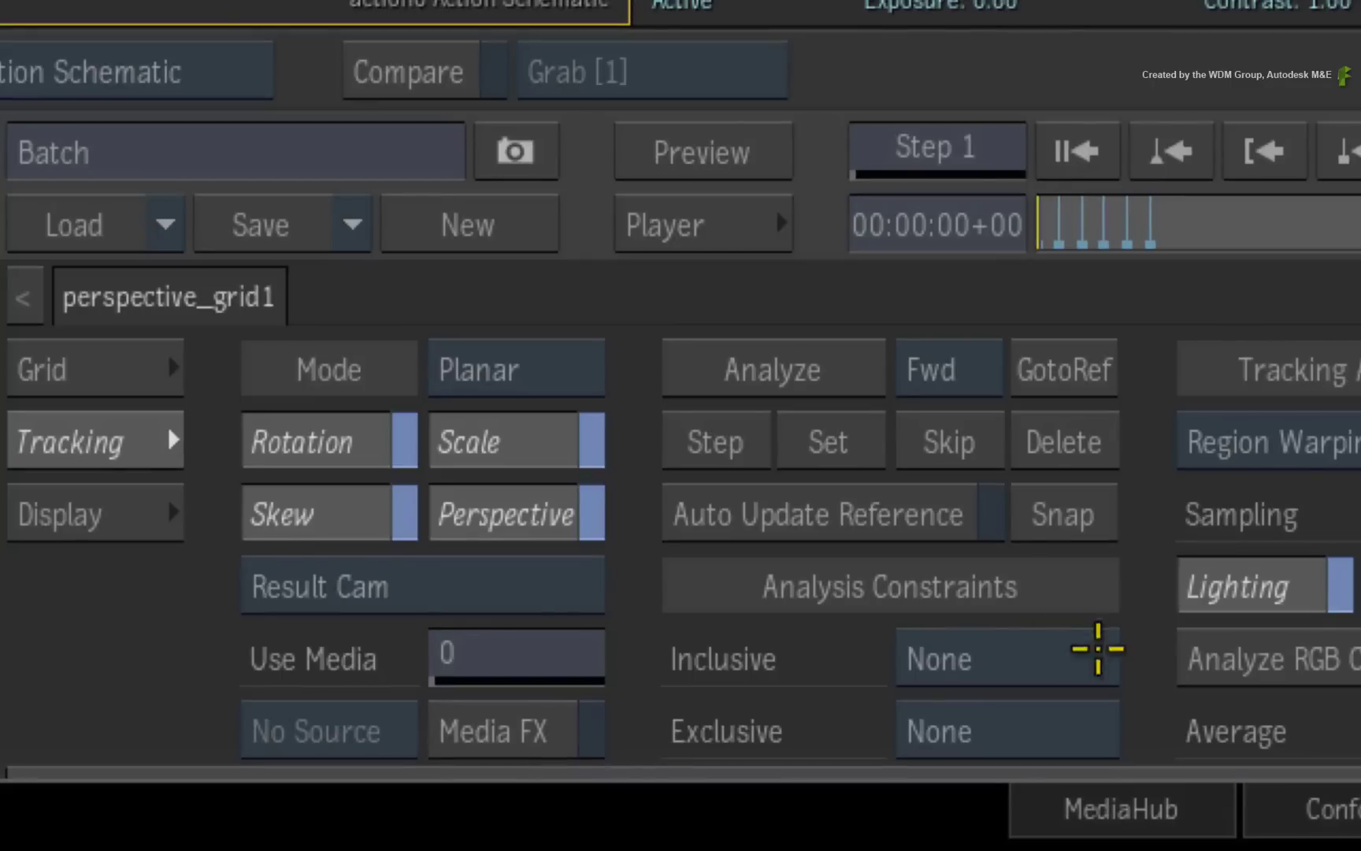
- Set the Inclusive analysis constraint to GMasks and Snap a new masked reference
click(1096, 654)
click(1125, 596)
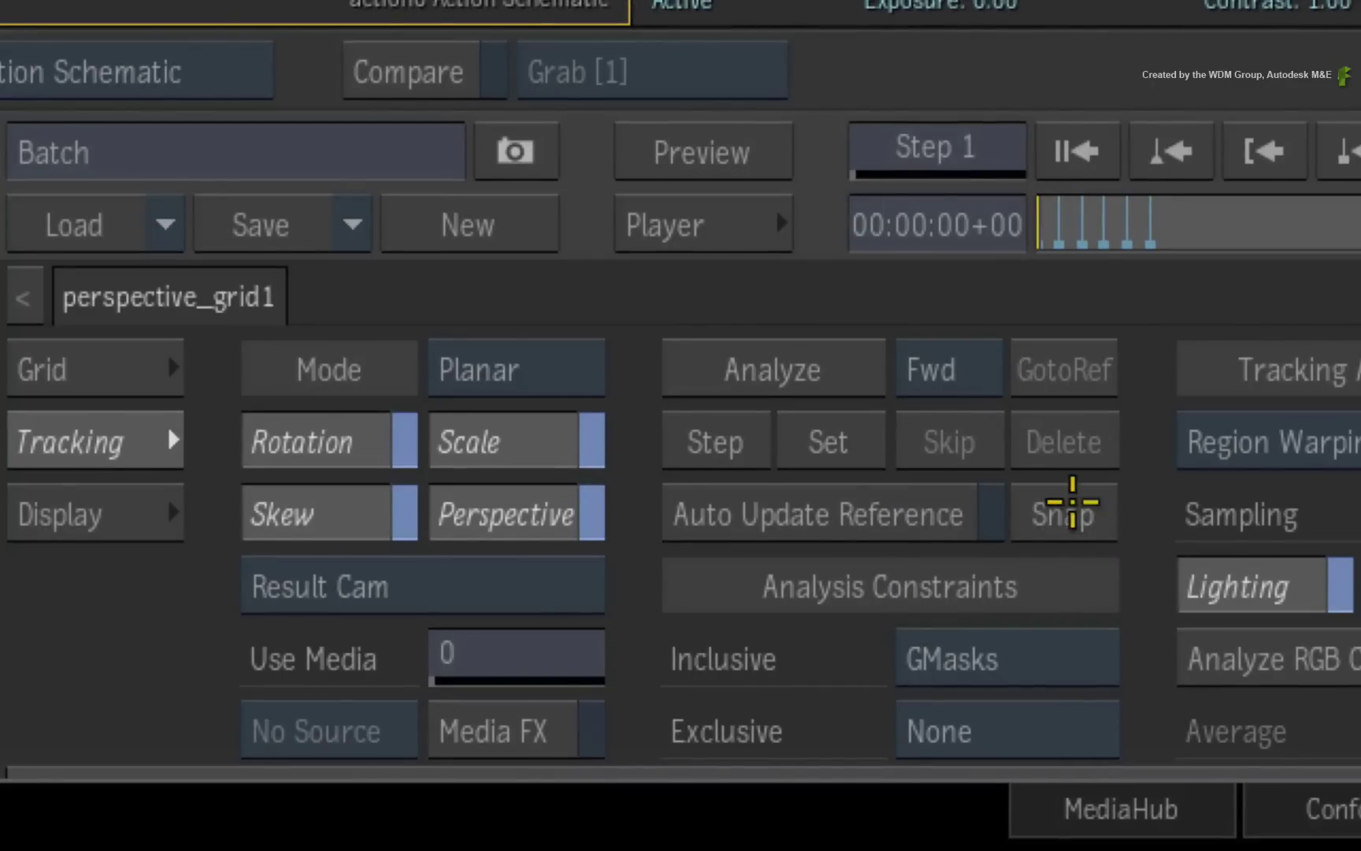
click(1074, 515)
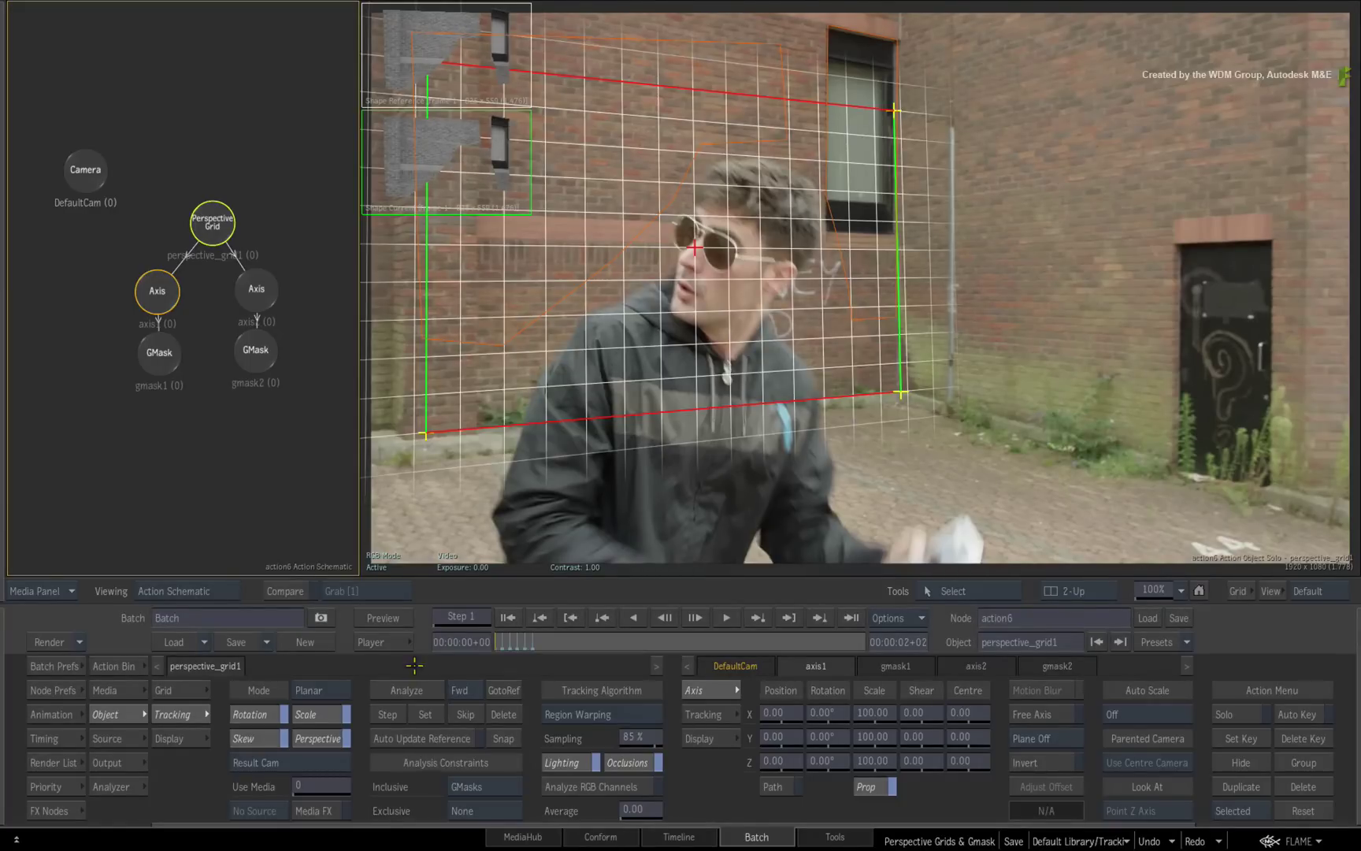
- Analyze the grid through the whole shot, then step and scrub frames to verify the lock
click(430, 689)
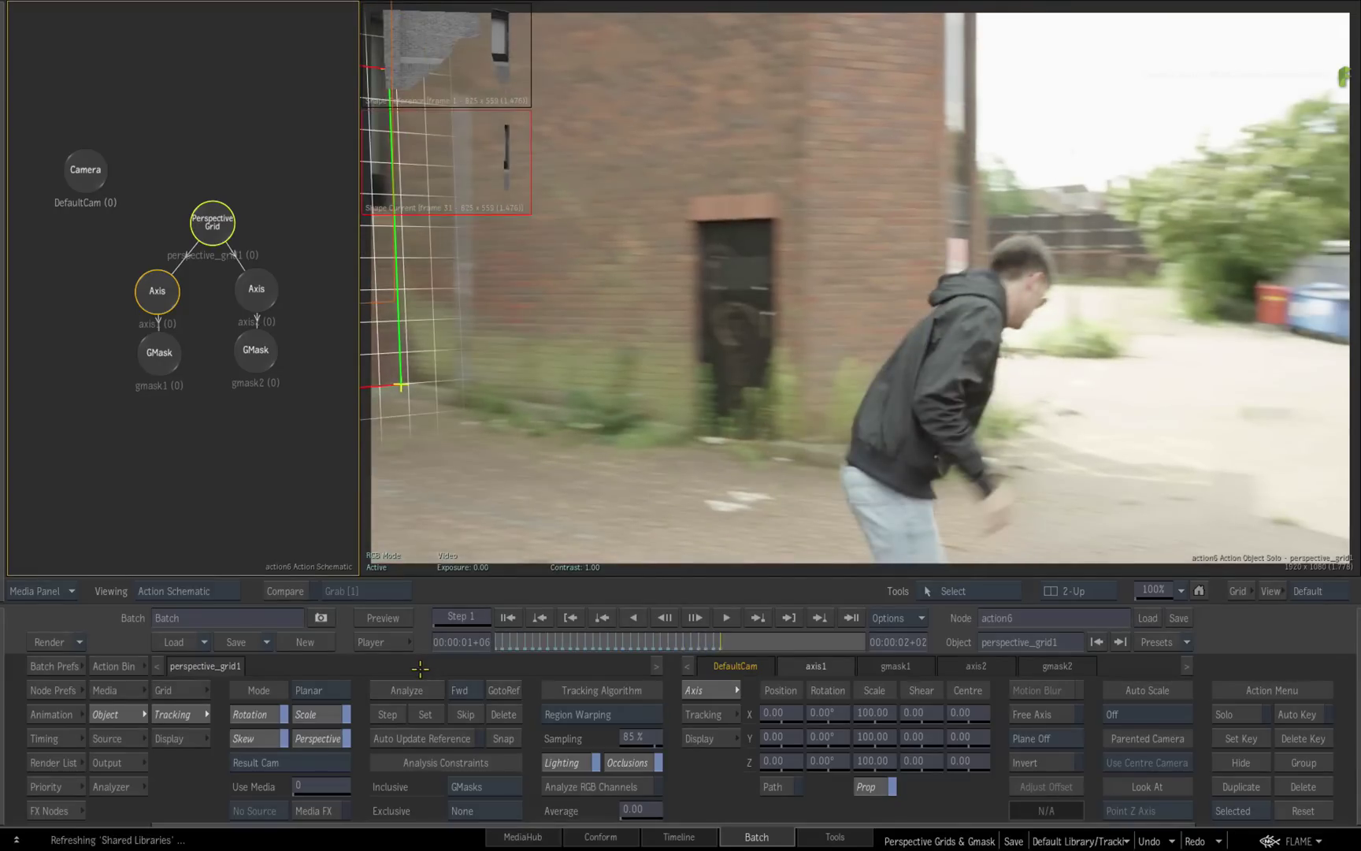
click(715, 642)
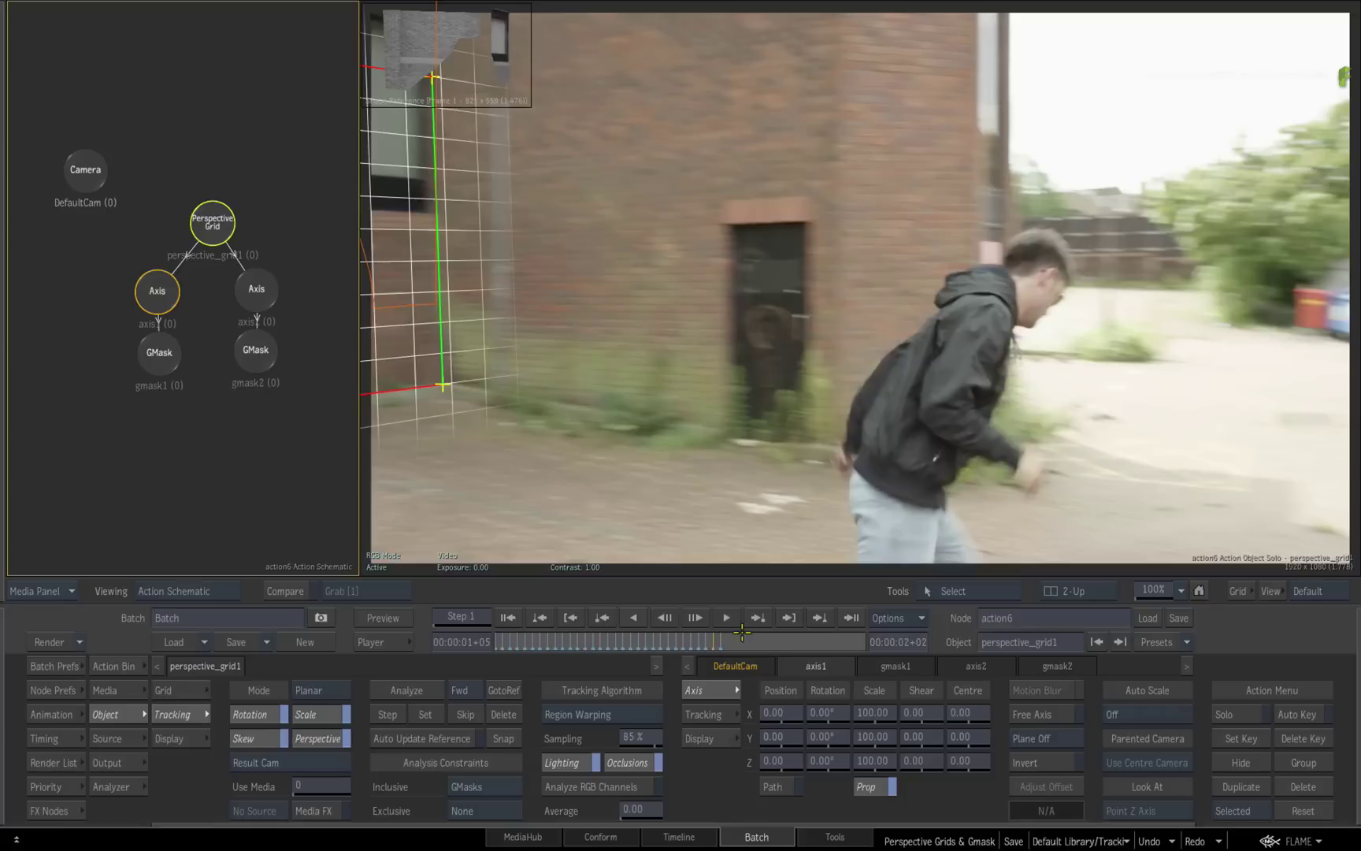
key(Right)
key(Left)
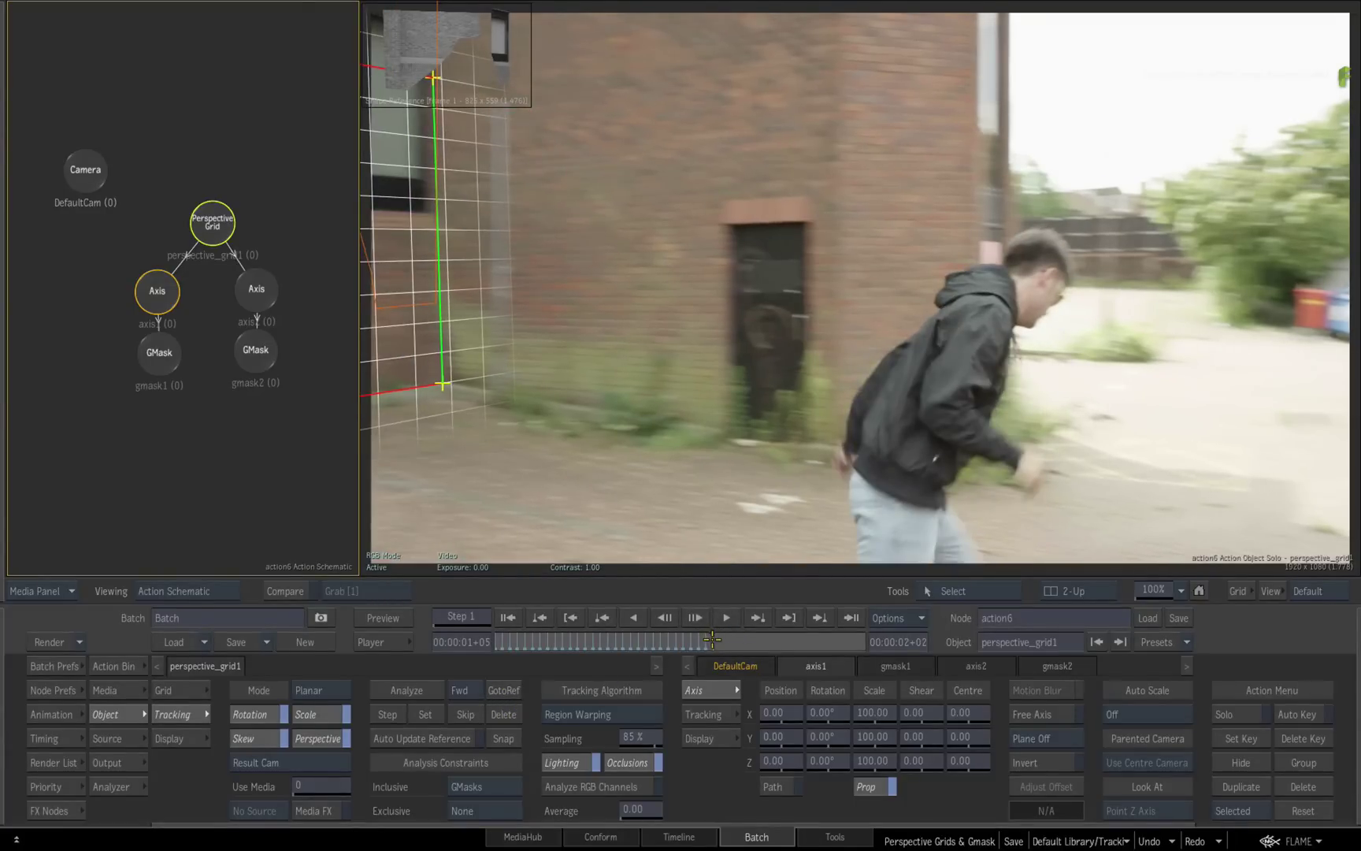
mouse_move(715, 641)
mouse_down()
mouse_move(489, 641)
mouse_move(640, 638)
mouse_move(604, 639)
mouse_up()
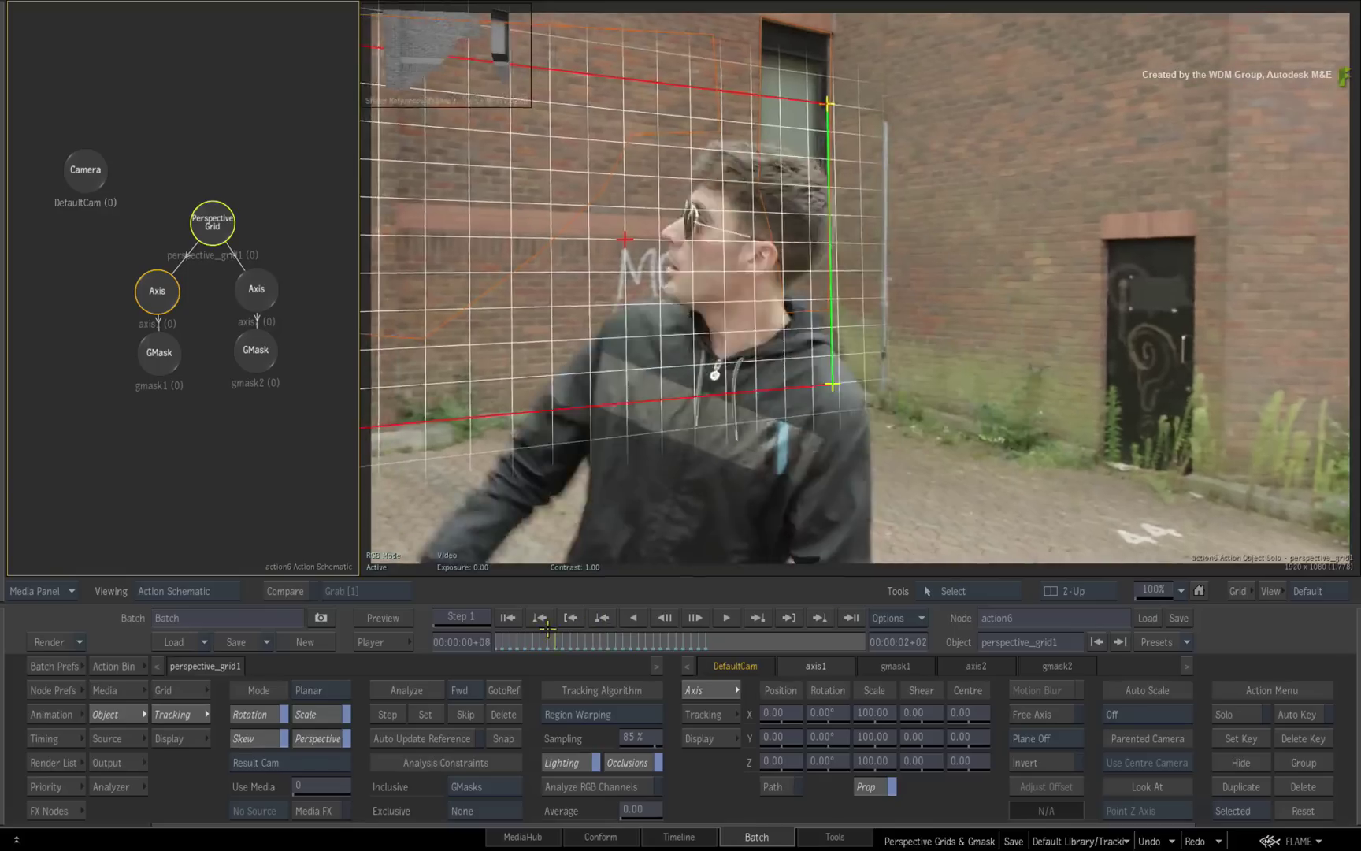
- From frame 1, turn off Active on both GMasks, then scrub the shot in the F4 Result view
click(540, 617)
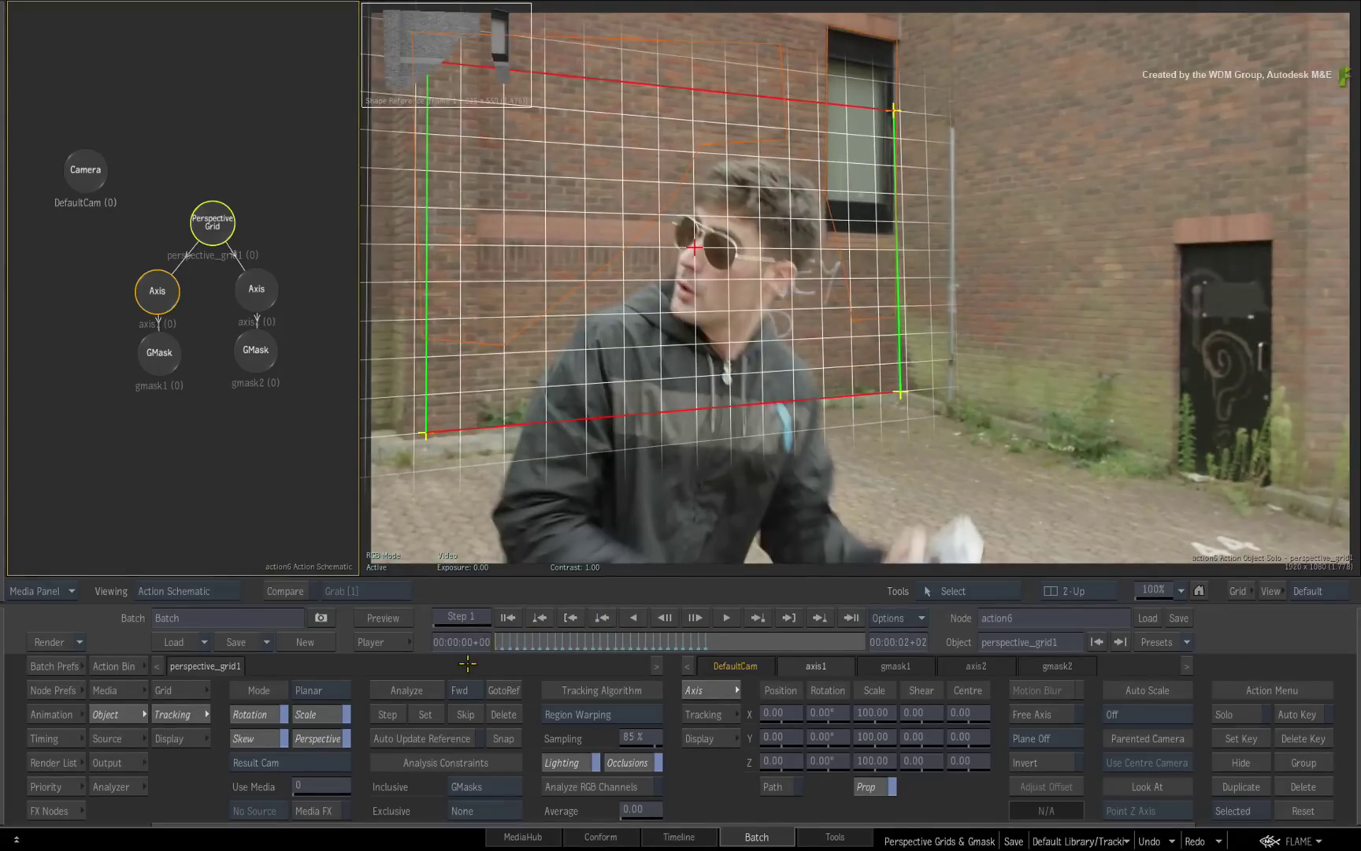
click(158, 362)
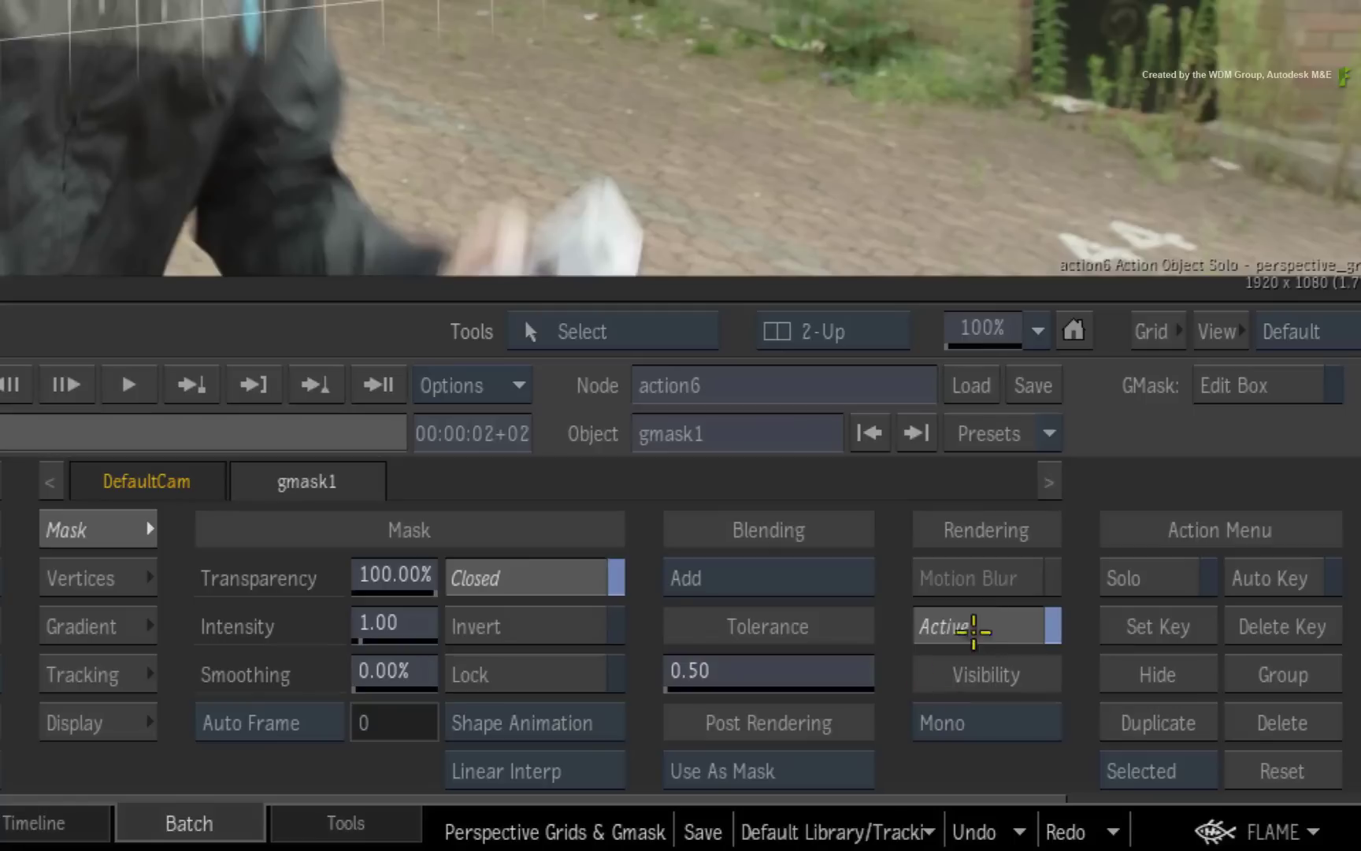
click(977, 630)
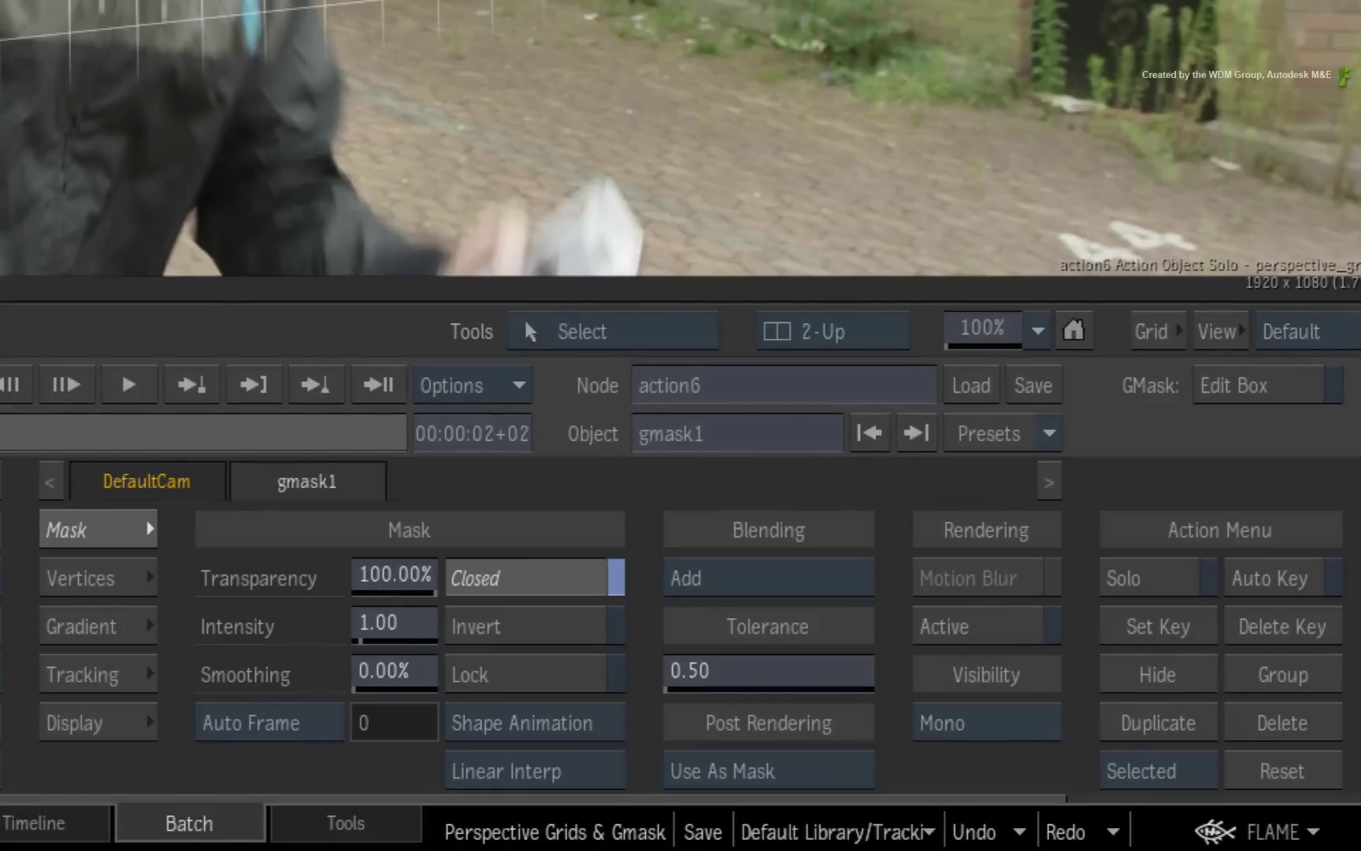
click(979, 626)
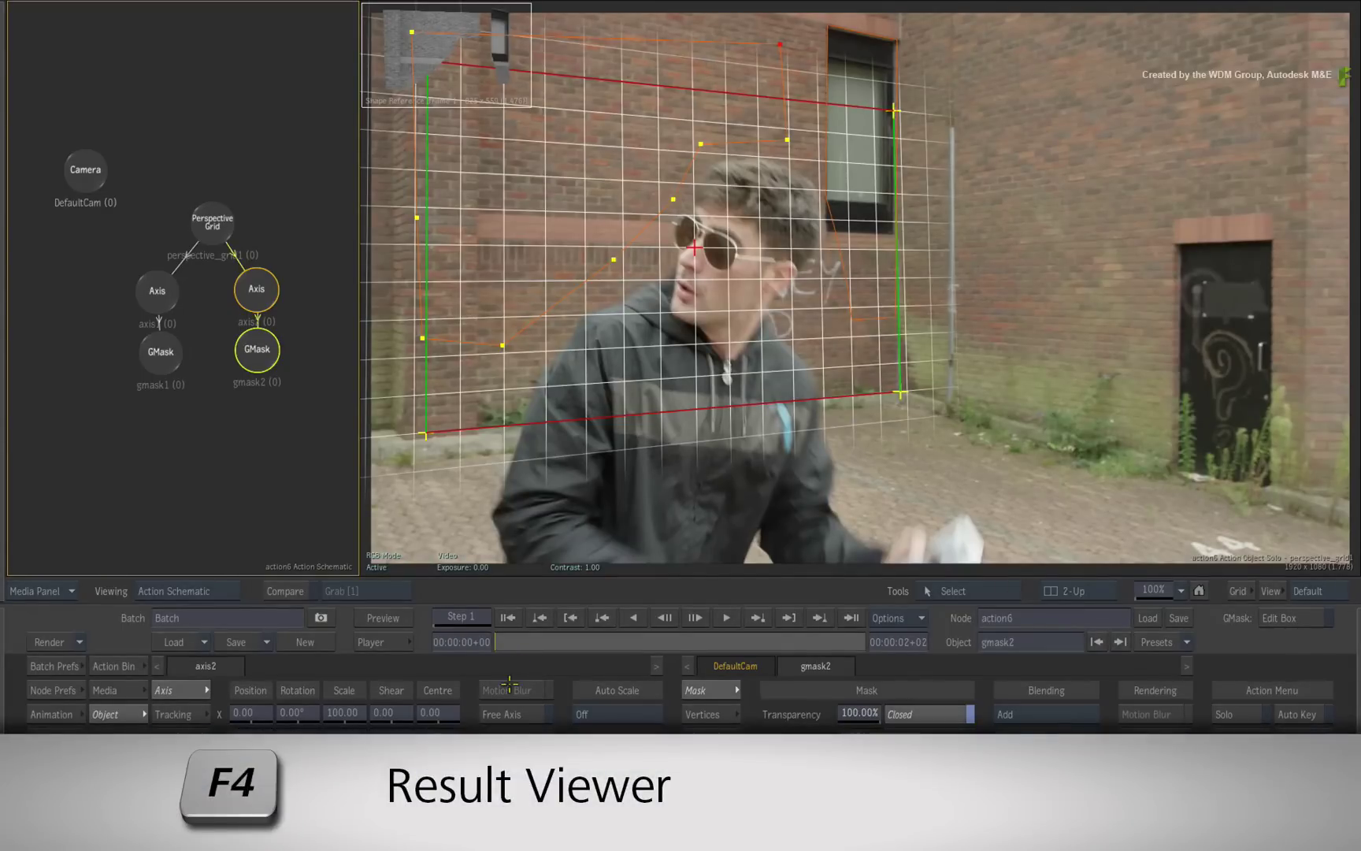
key(F4)
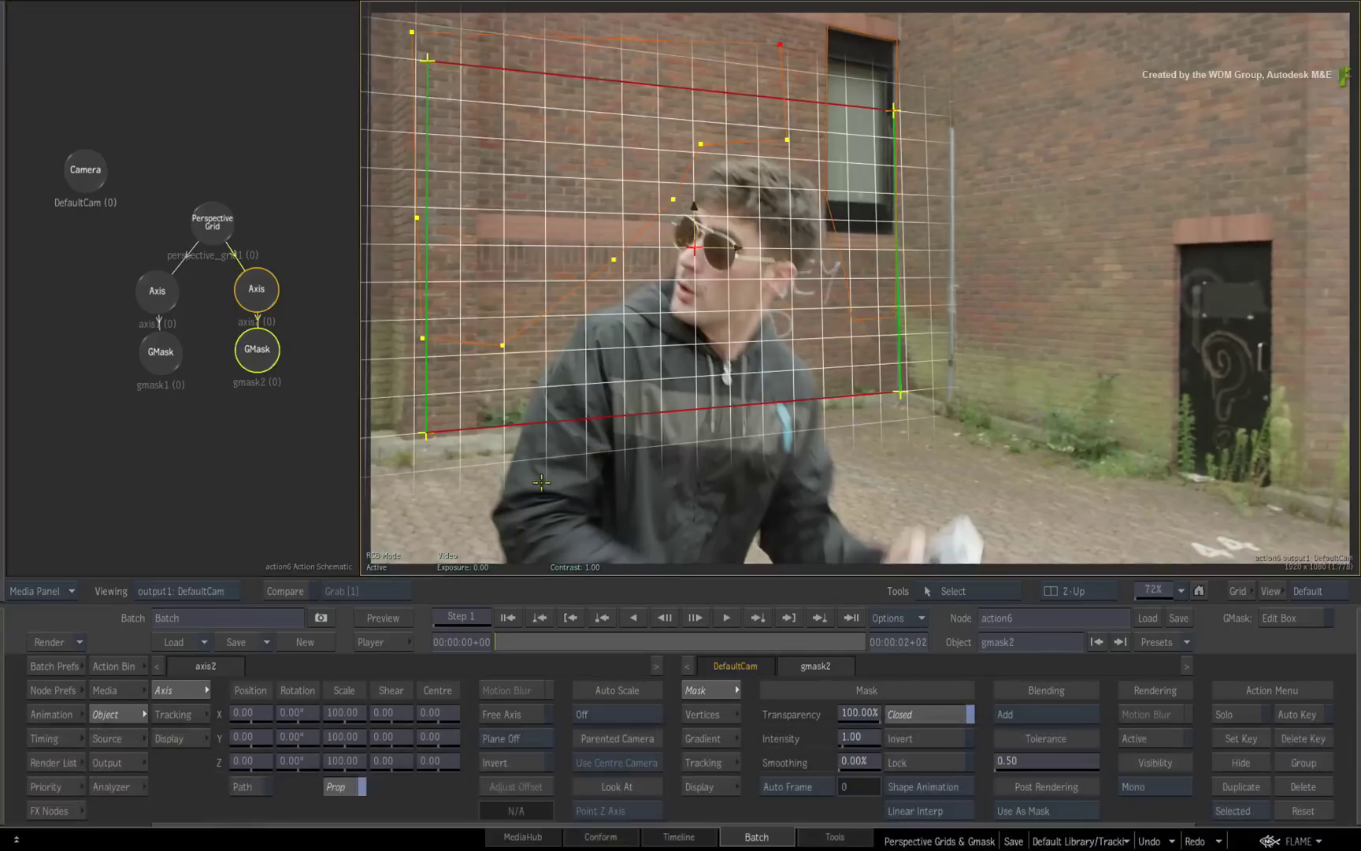
mouse_move(503, 641)
mouse_down()
mouse_move(664, 638)
mouse_move(487, 640)
mouse_up()
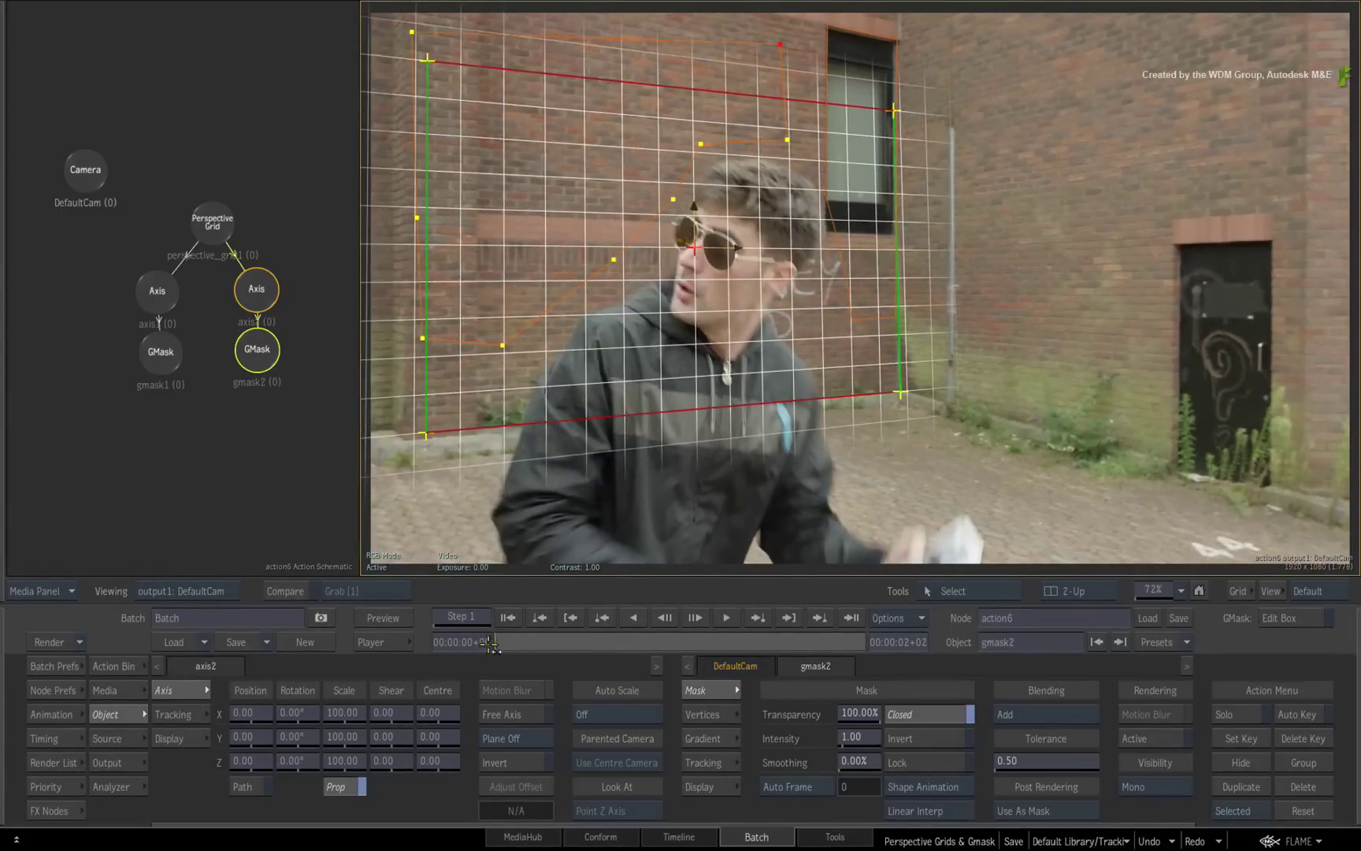